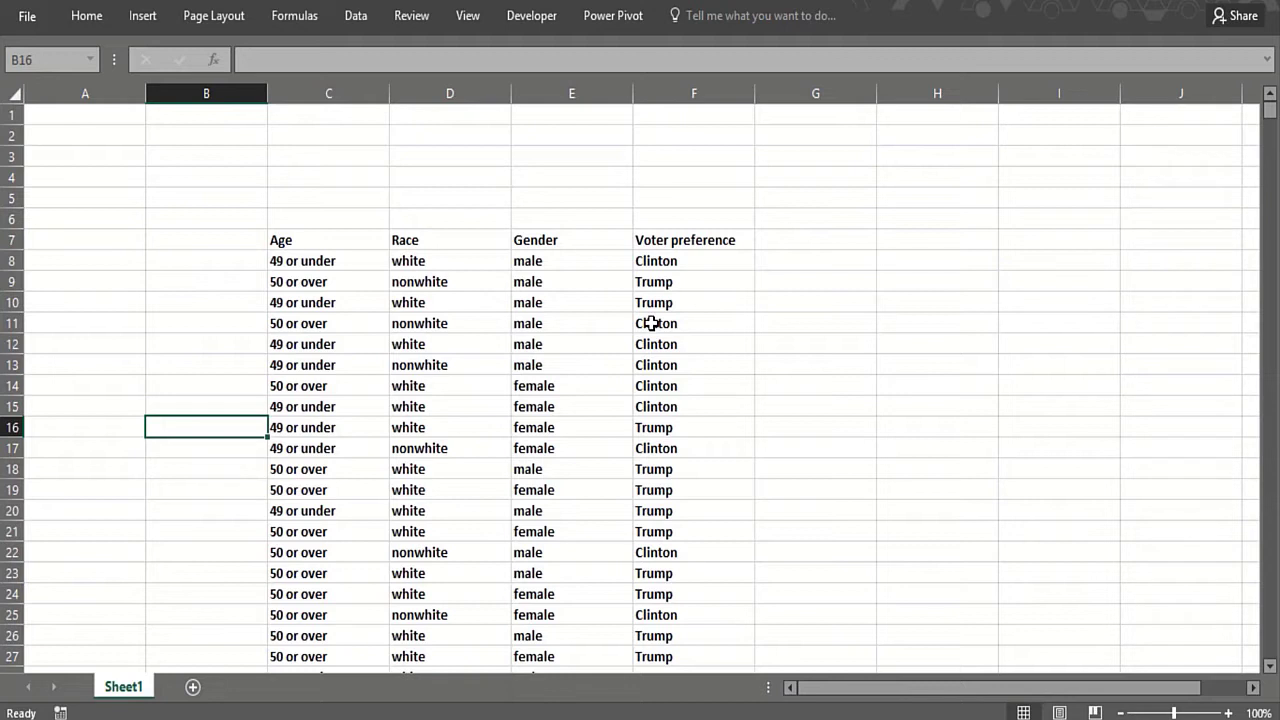
Step: Enter the row labels Gender, Age and Race in cells G11 to G13
{"action": "left_click", "coordinate": [831, 330]}
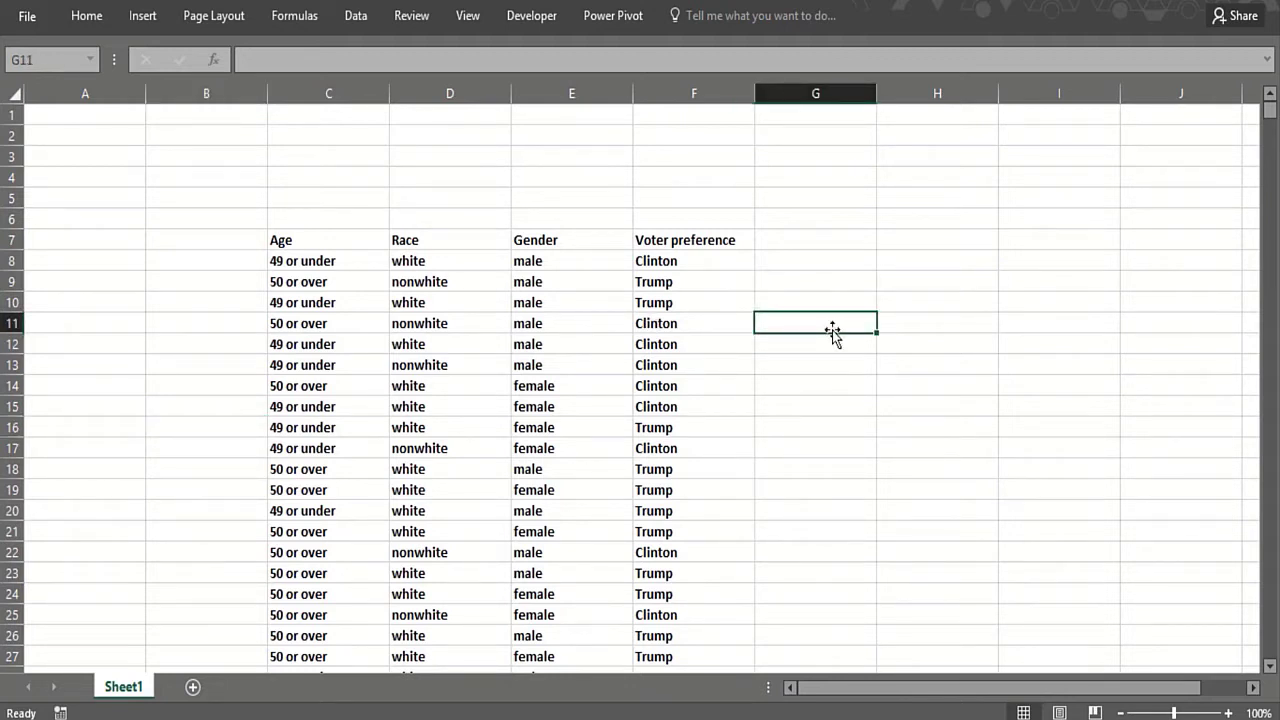
{"action": "type", "text": "Gender"}
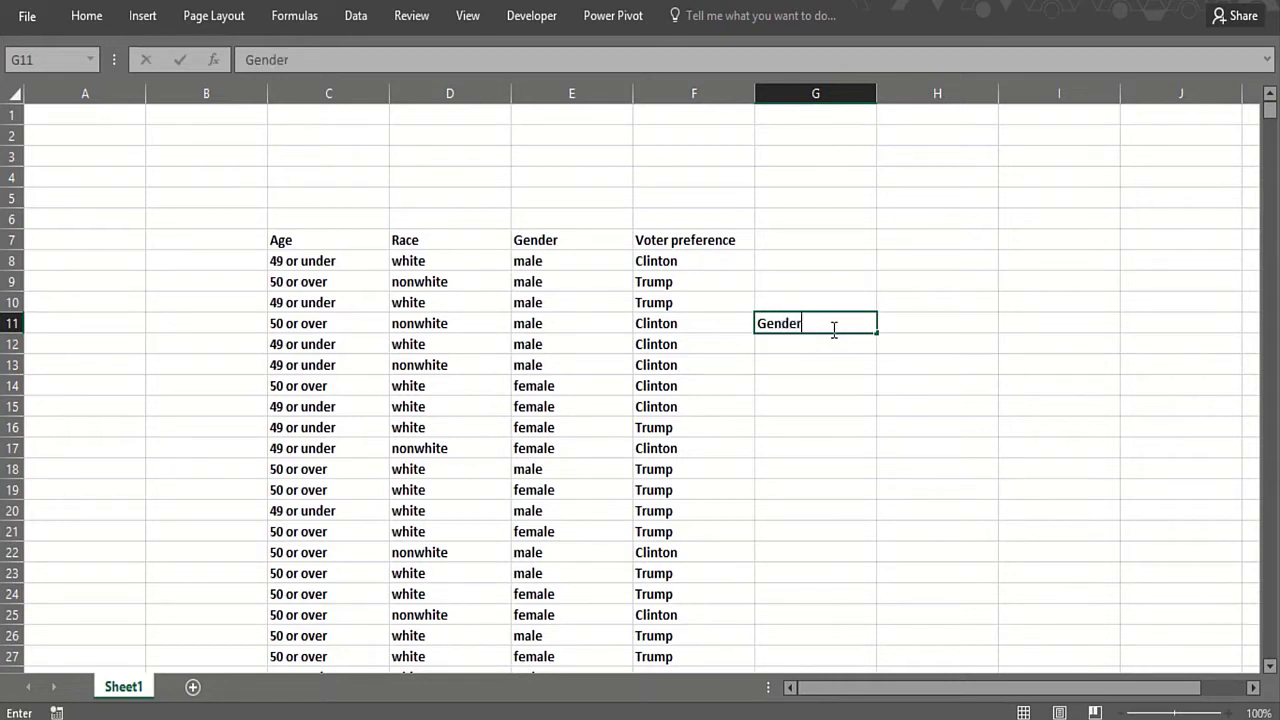
{"action": "key", "text": "Return"}
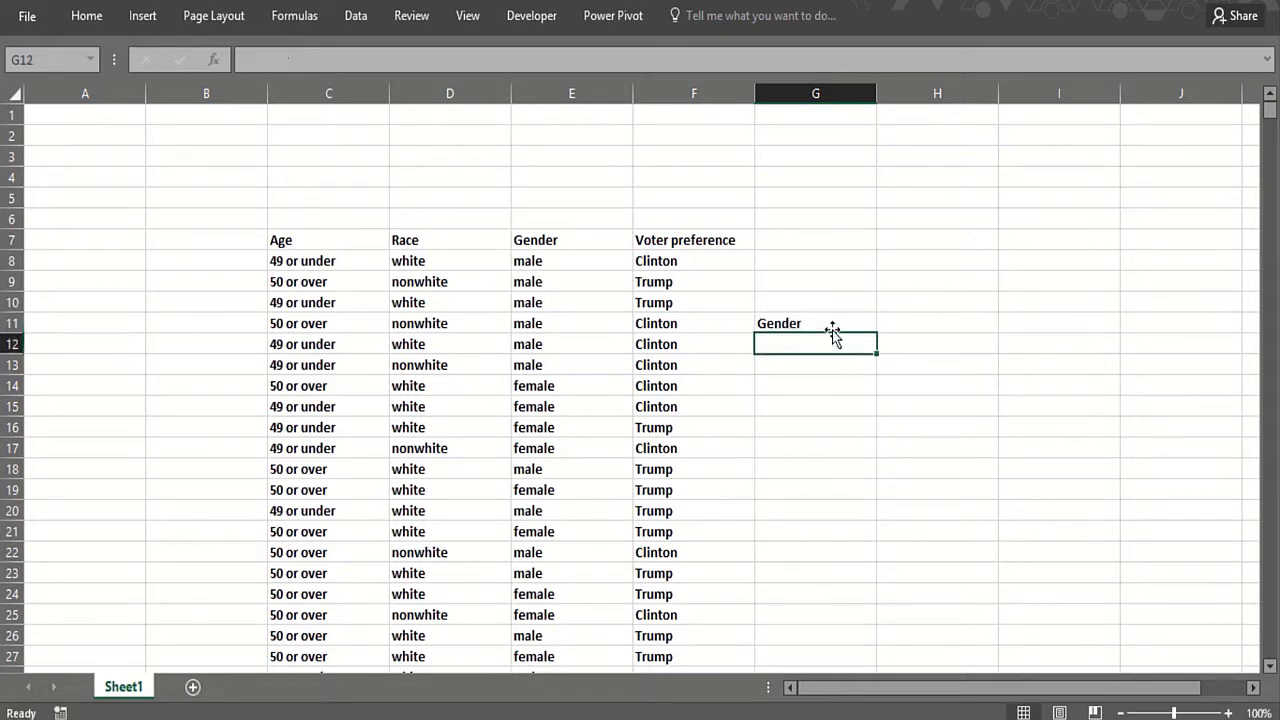
{"action": "type", "text": "Age"}
{"action": "key", "text": "Return"}
{"action": "type", "text": "Race"}
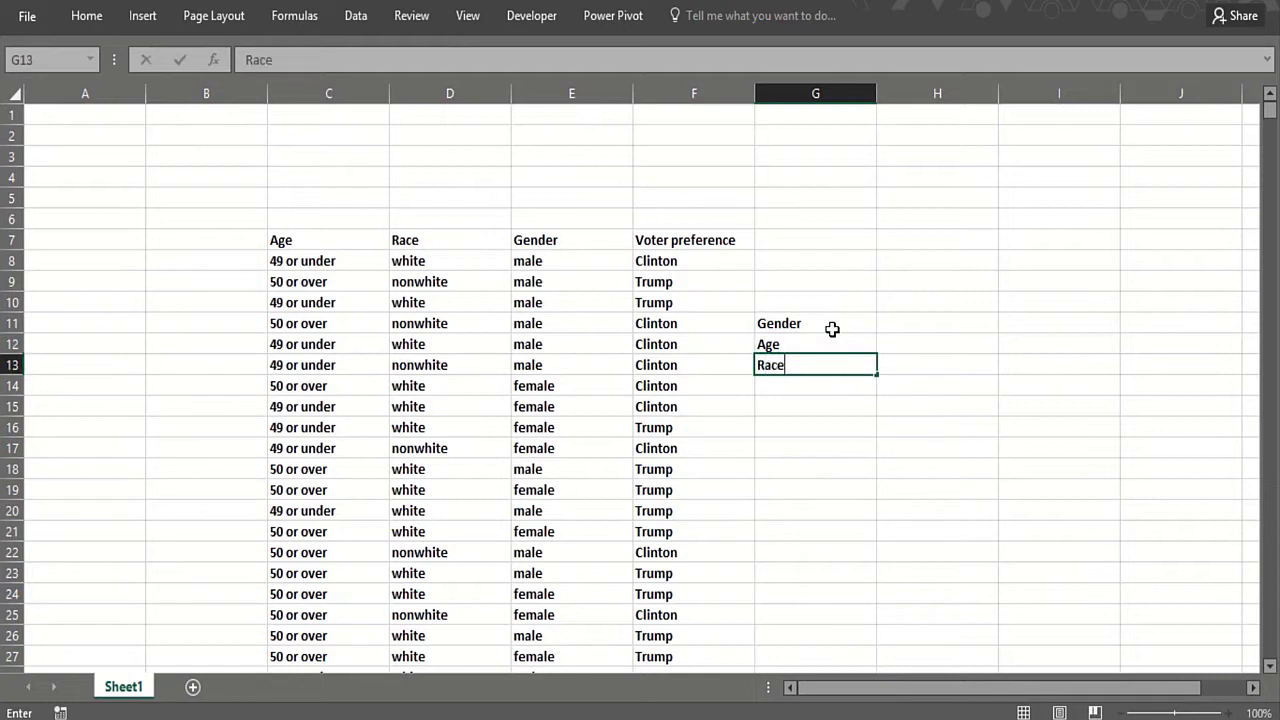
{"action": "key", "text": "Return"}
Step: Add the column headings Trump in cell H10 and Clinton in cell I10
{"action": "left_click", "coordinate": [909, 297]}
{"action": "type", "text": "Trump Clinton"}
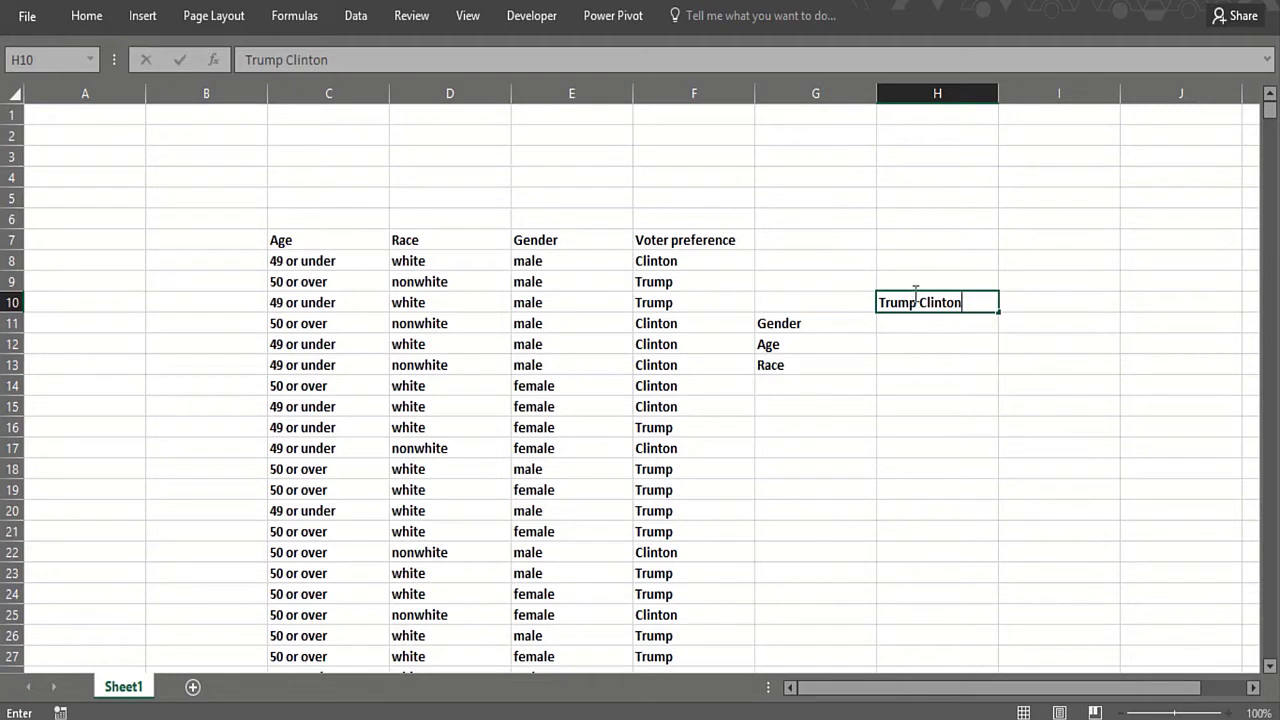
{"action": "left_click_drag", "start_coordinate": [918, 302], "coordinate": [979, 302]}
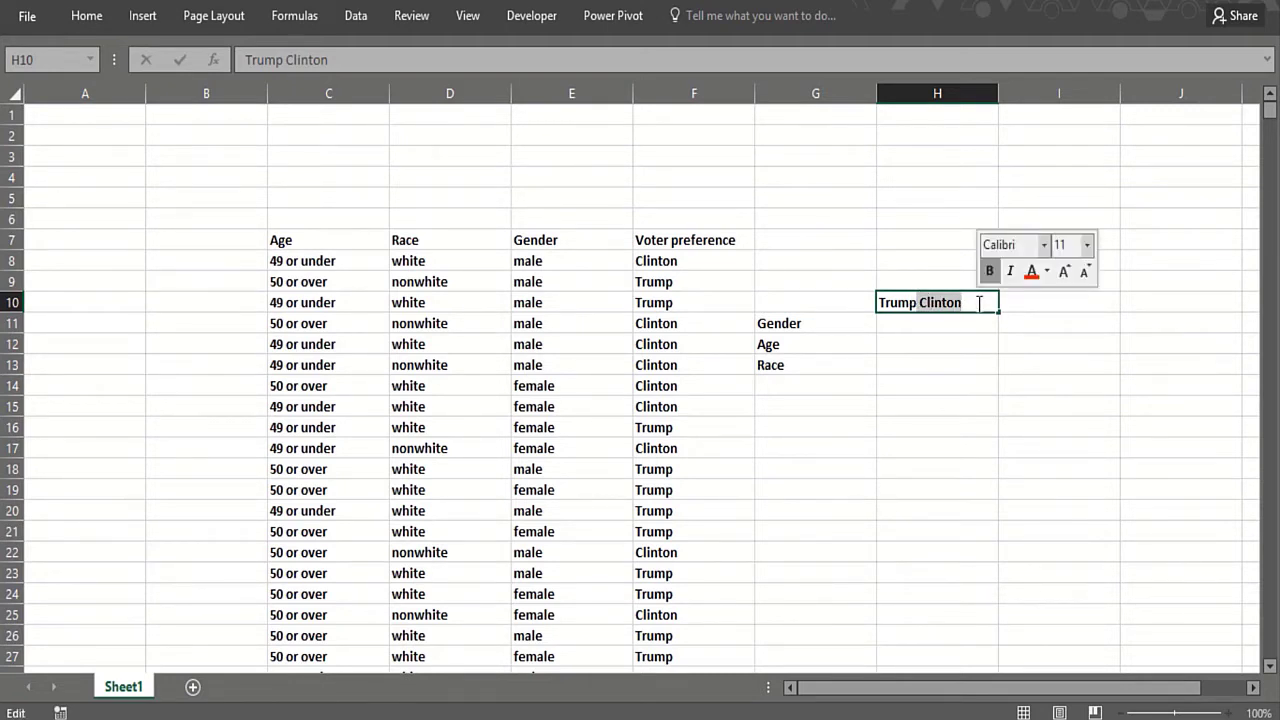
{"action": "key", "text": "BackSpace"}
{"action": "left_click", "coordinate": [1039, 312]}
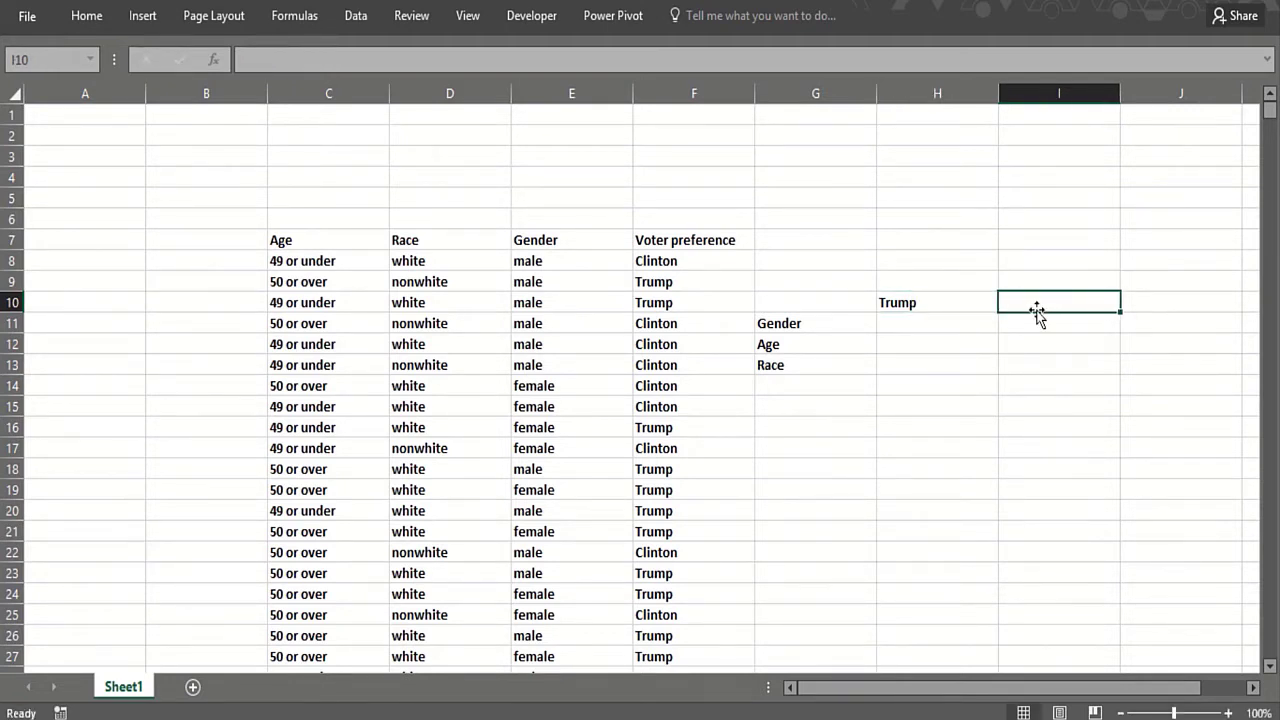
{"action": "type", "text": "Clinton"}
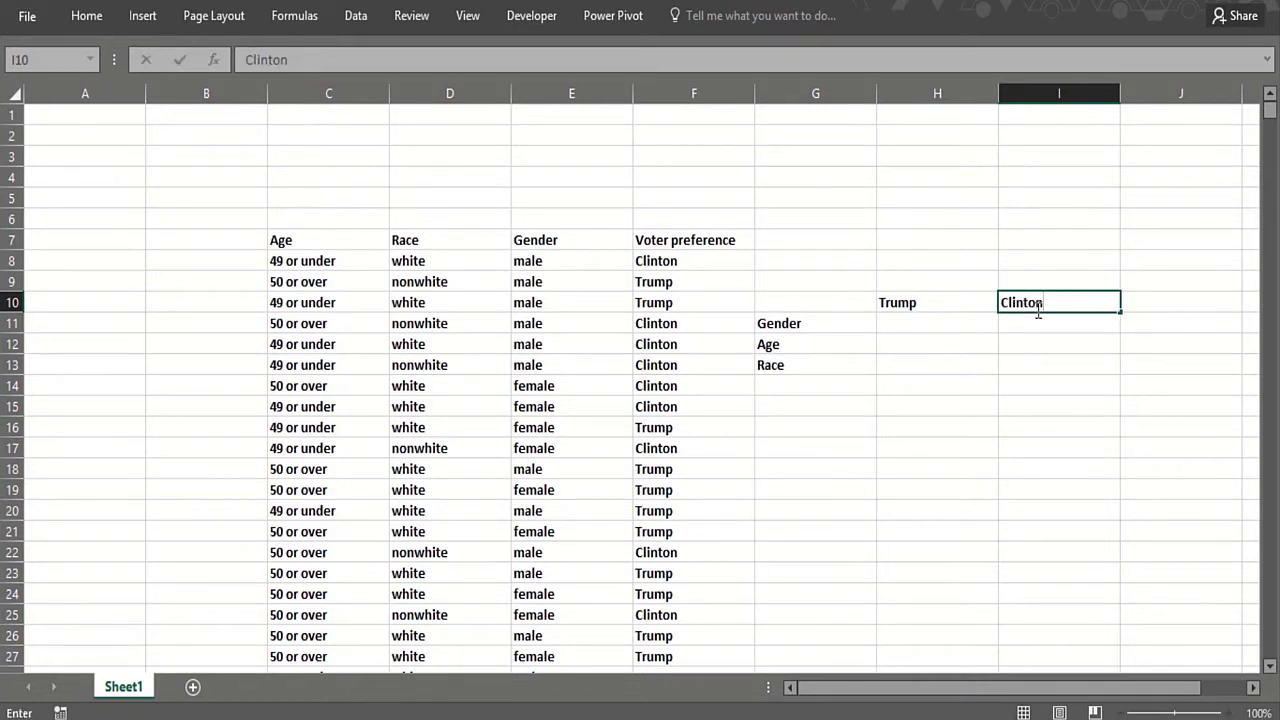
{"action": "key", "text": "Return"}
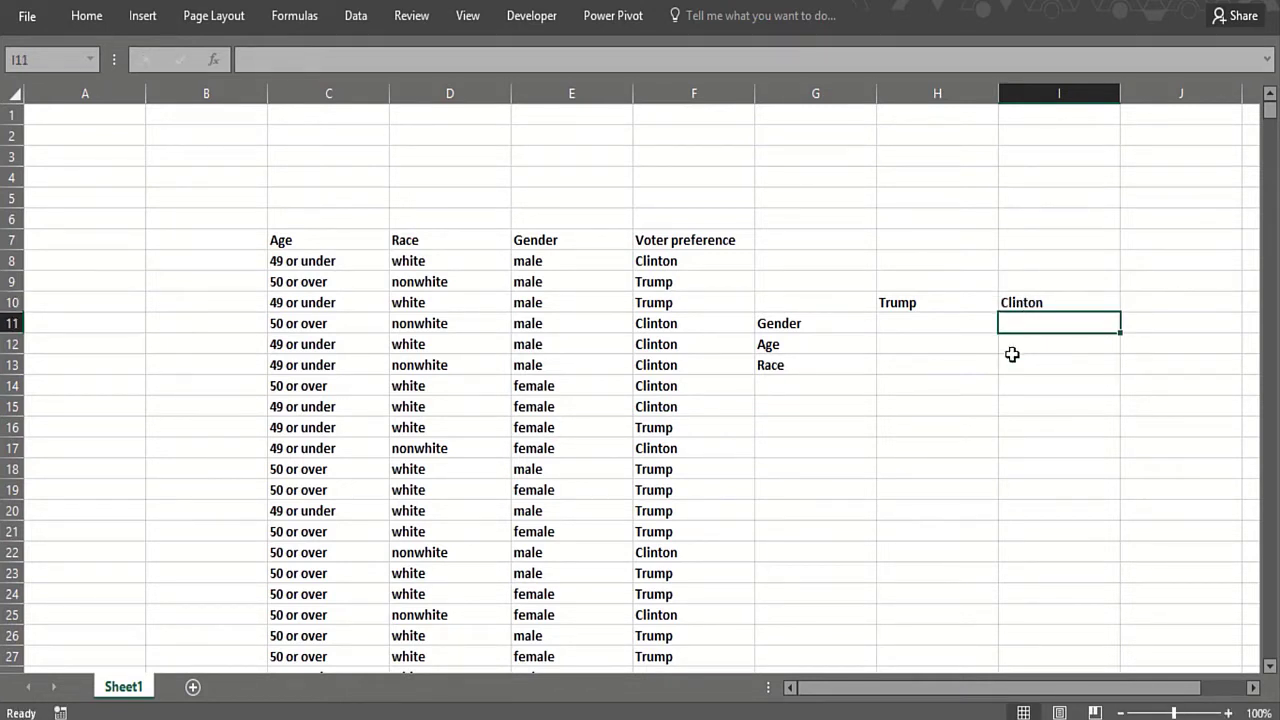
Step: Move the small label table in G10:I14 so that it starts at cell I7
{"action": "left_click", "coordinate": [930, 331]}
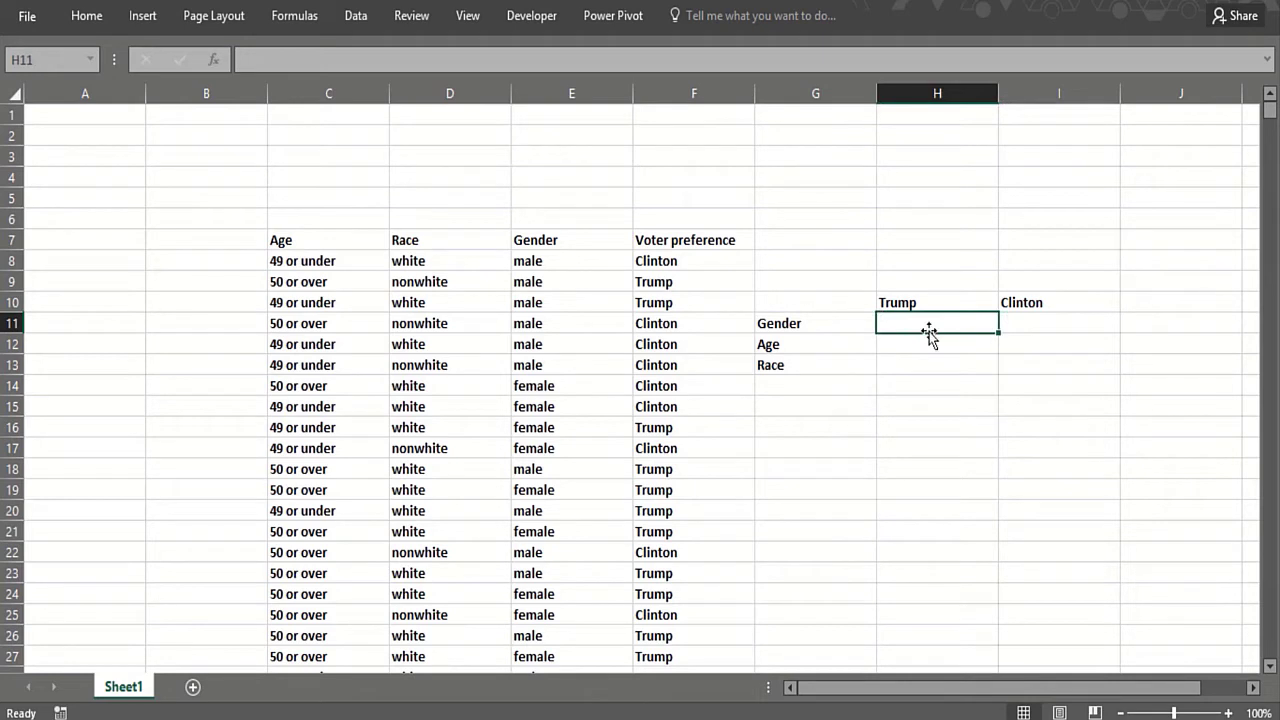
{"action": "left_click_drag", "start_coordinate": [814, 294], "coordinate": [1064, 378]}
{"action": "right_click", "coordinate": [804, 293]}
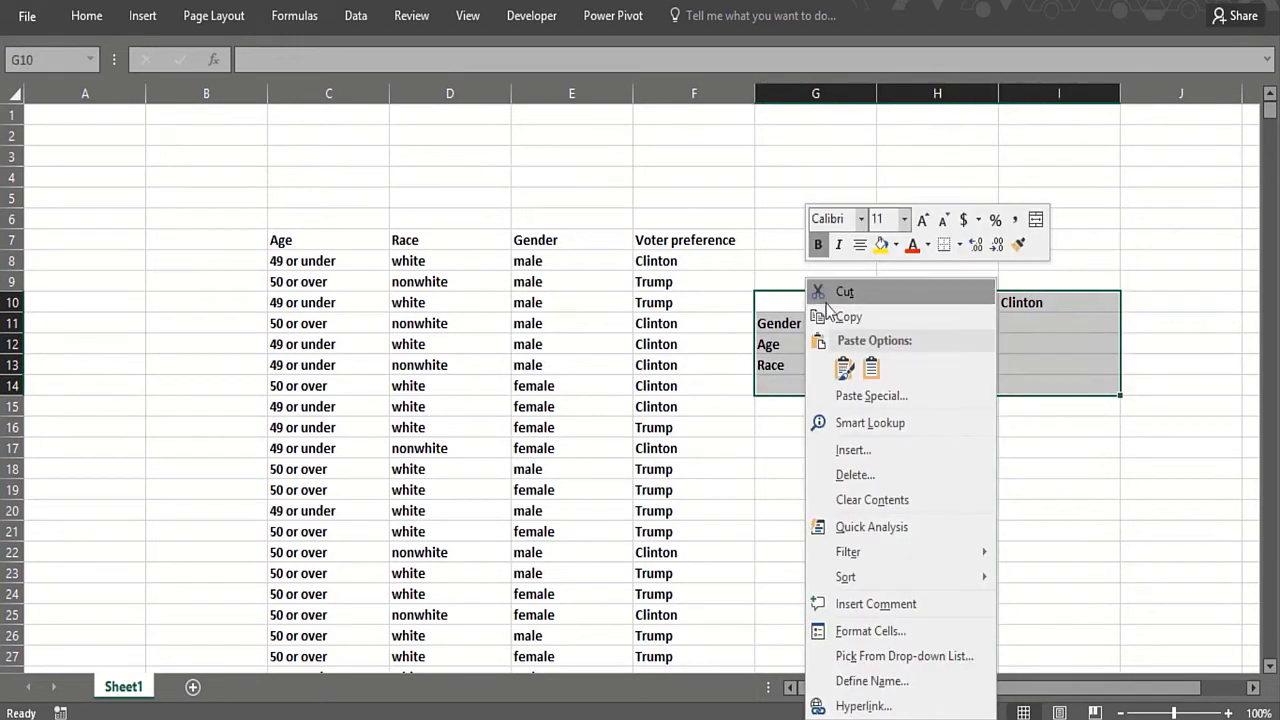
{"action": "left_click", "coordinate": [843, 293]}
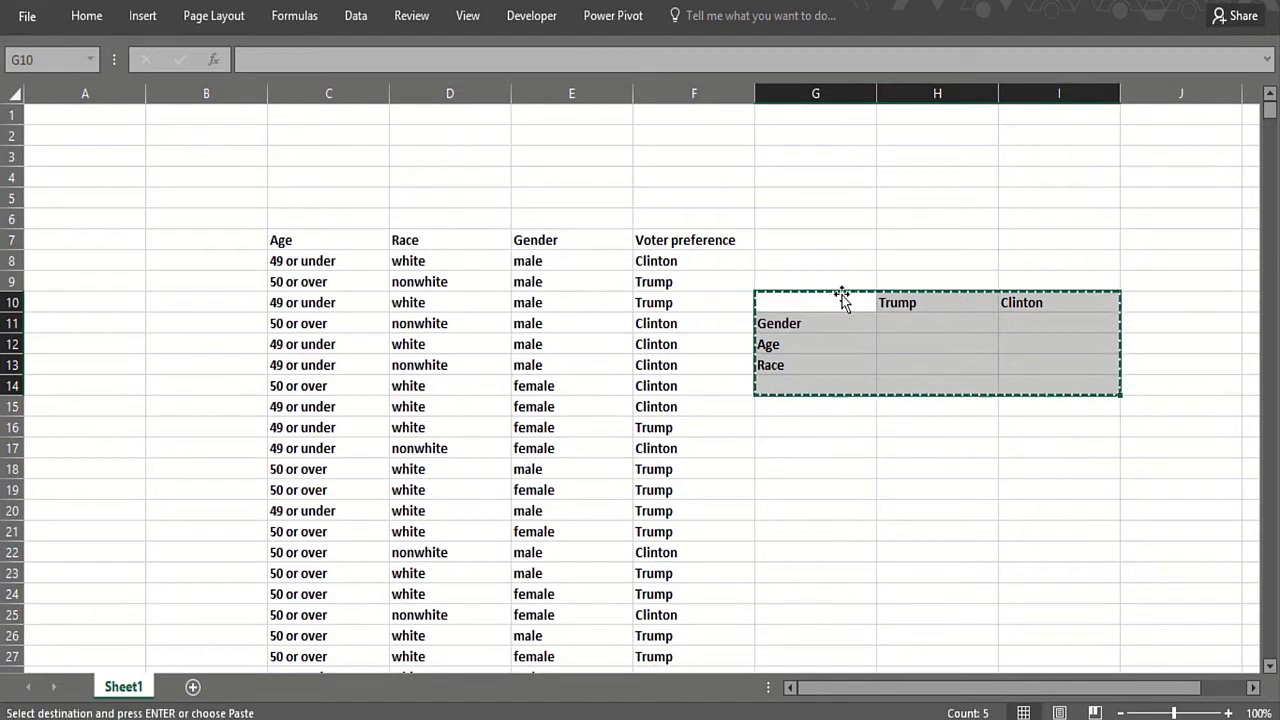
{"action": "left_click", "coordinate": [1028, 241]}
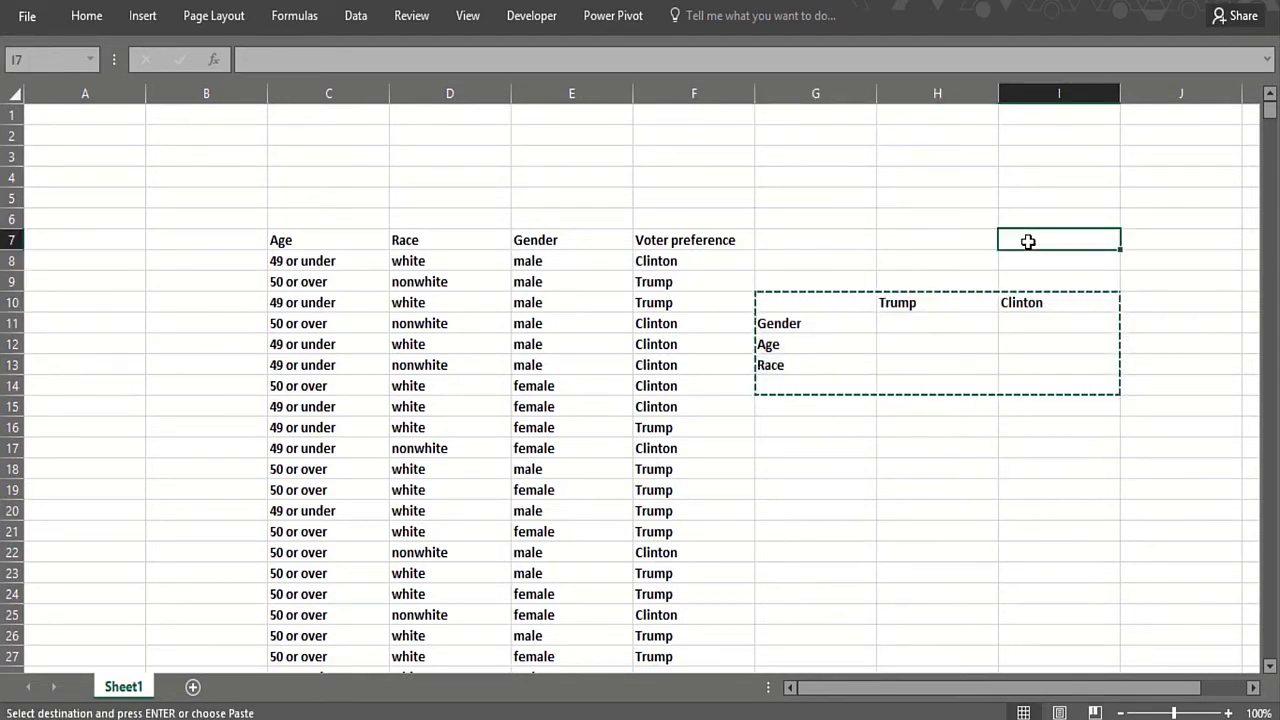
{"action": "key", "text": "ctrl+v"}
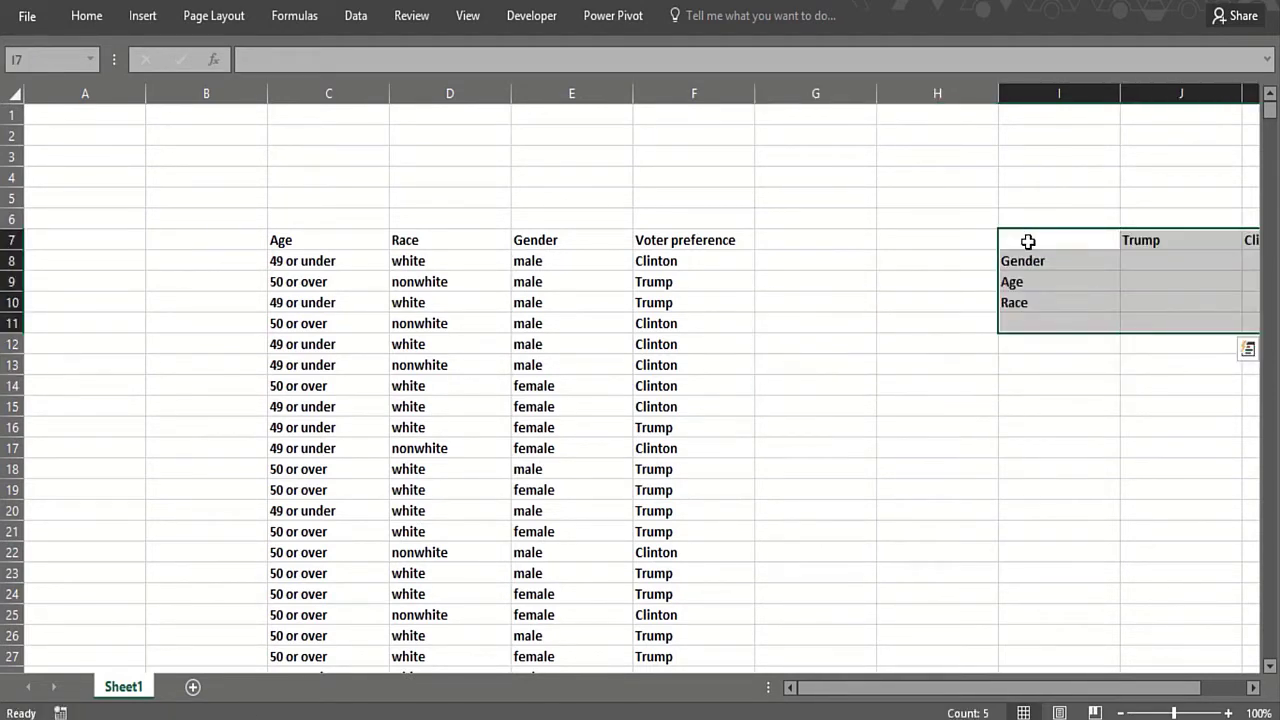
Step: Create a PivotTable from Sheet1!$C$7:$F$2007, placed on the existing worksheet at cell G16
{"action": "left_click", "coordinate": [450, 318]}
{"action": "left_click", "coordinate": [143, 15]}
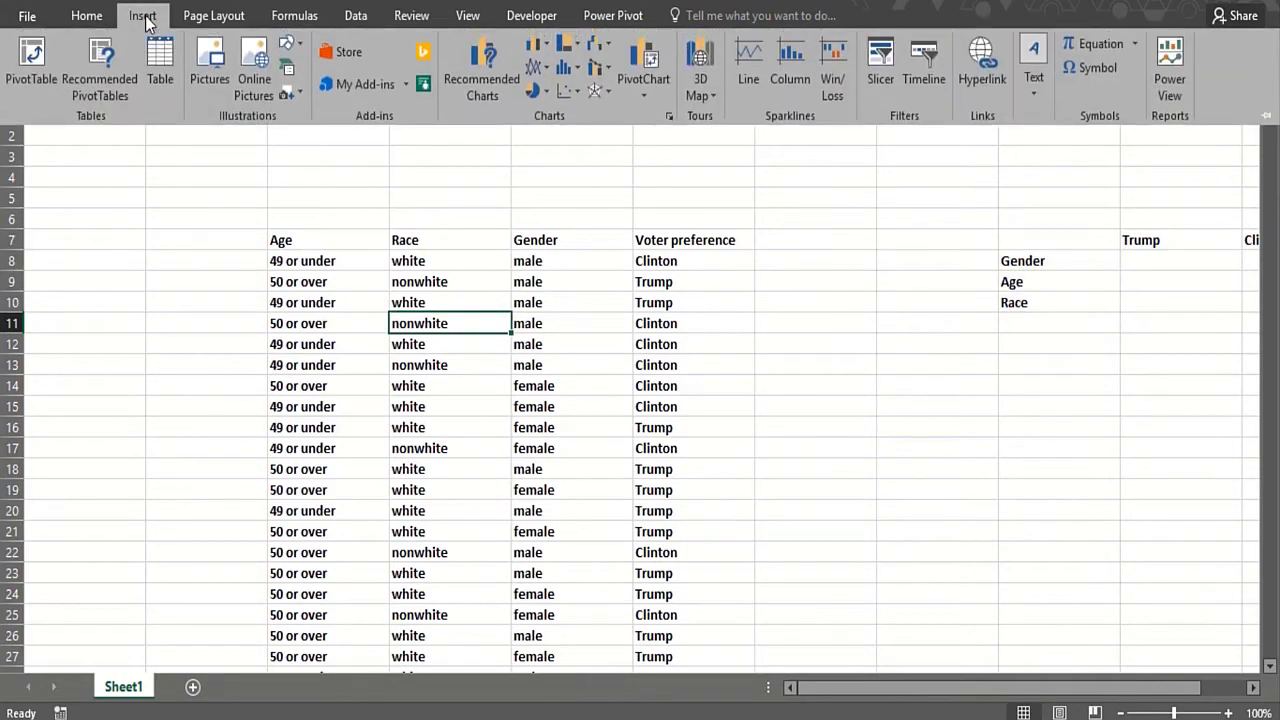
{"action": "left_click", "coordinate": [19, 89]}
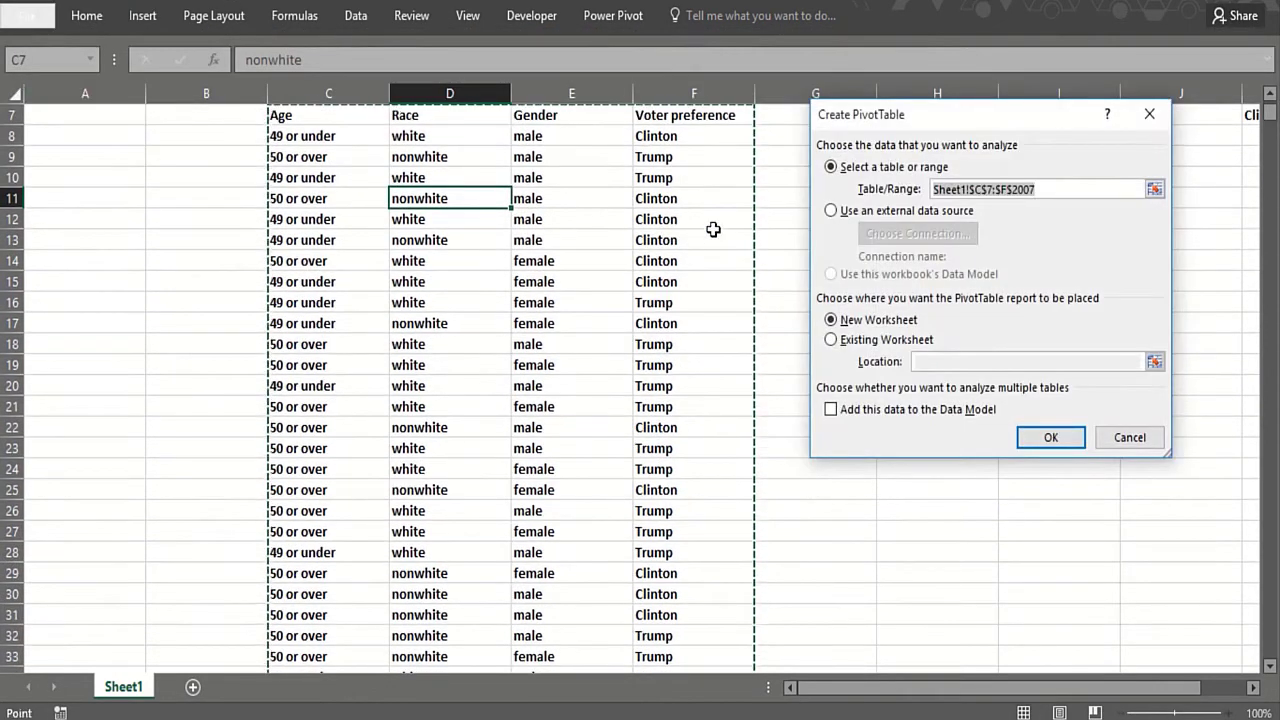
{"action": "left_click", "coordinate": [831, 341]}
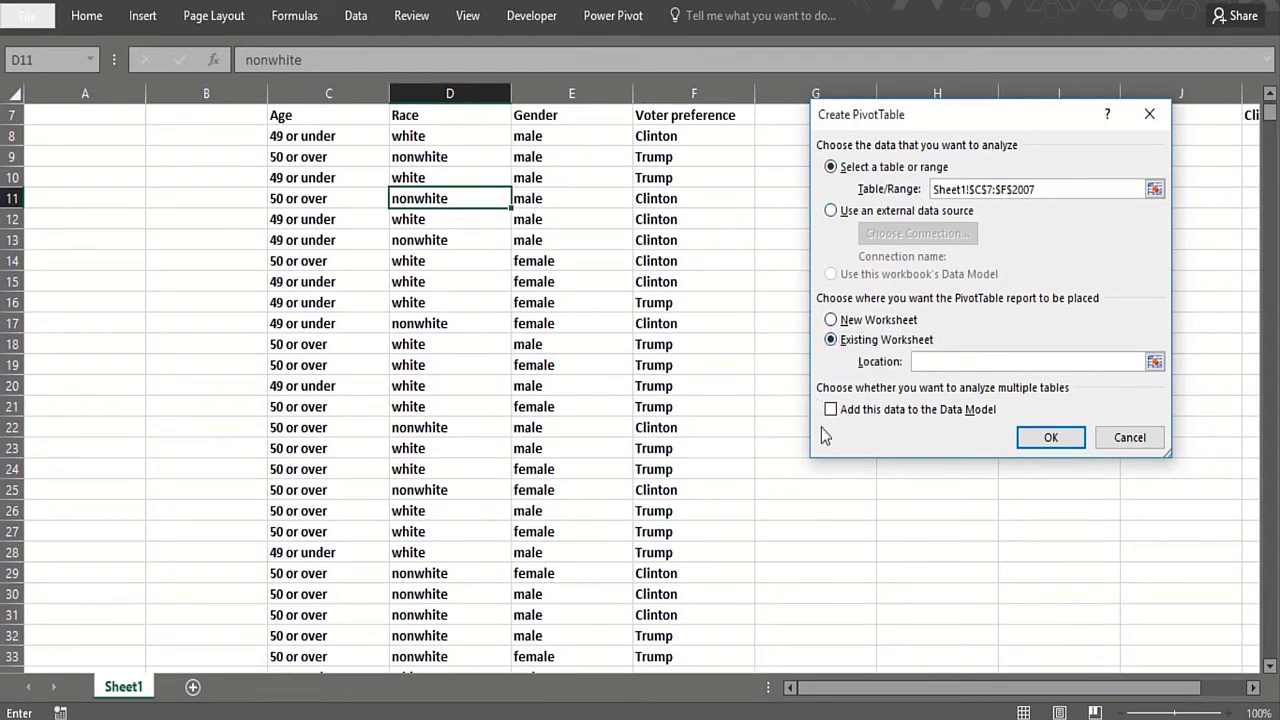
{"action": "left_click", "coordinate": [780, 298]}
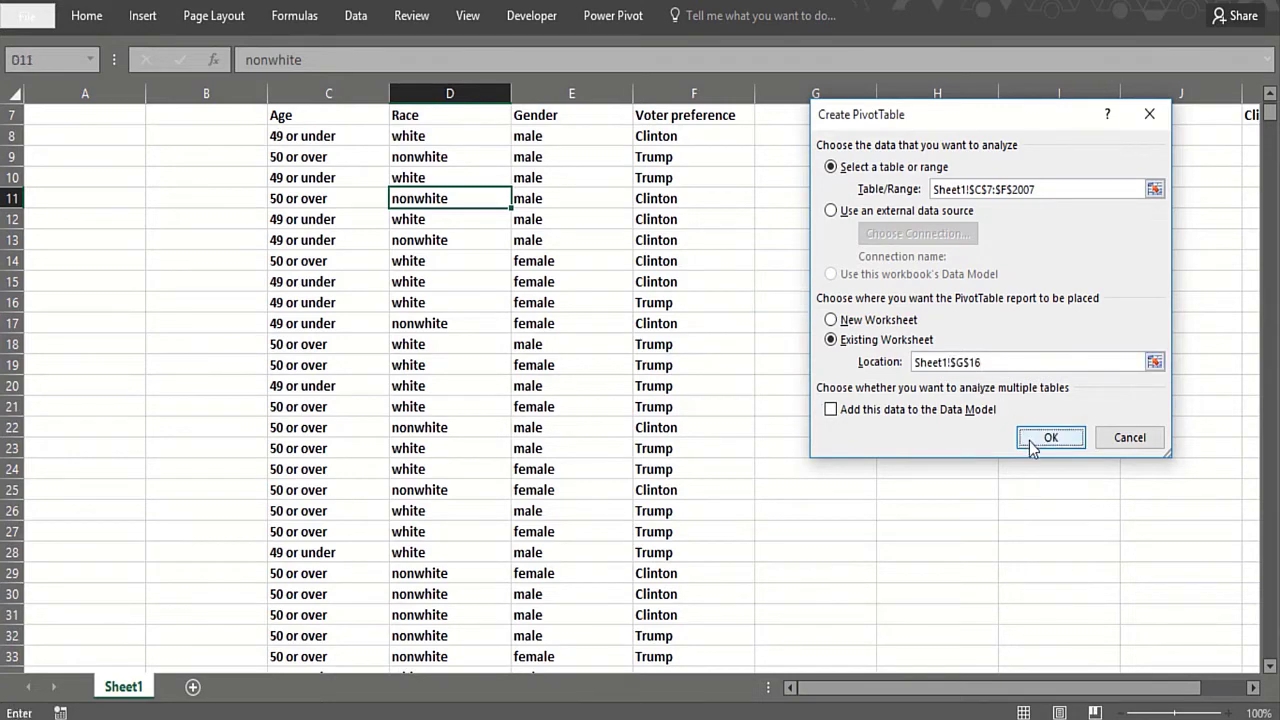
{"action": "left_click", "coordinate": [1050, 437]}
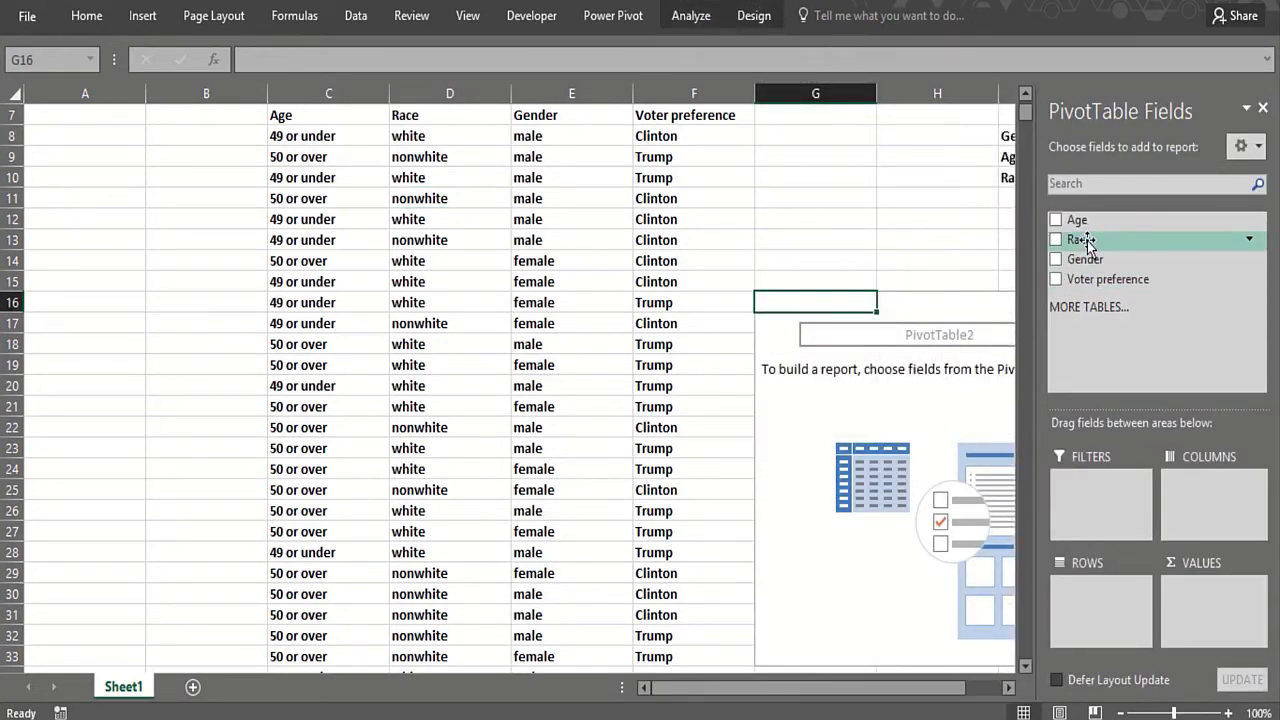
Step: Add Gender, Age and Race, in that order, as the PivotTable's row fields
{"action": "left_click_drag", "start_coordinate": [1083, 259], "coordinate": [1073, 577]}
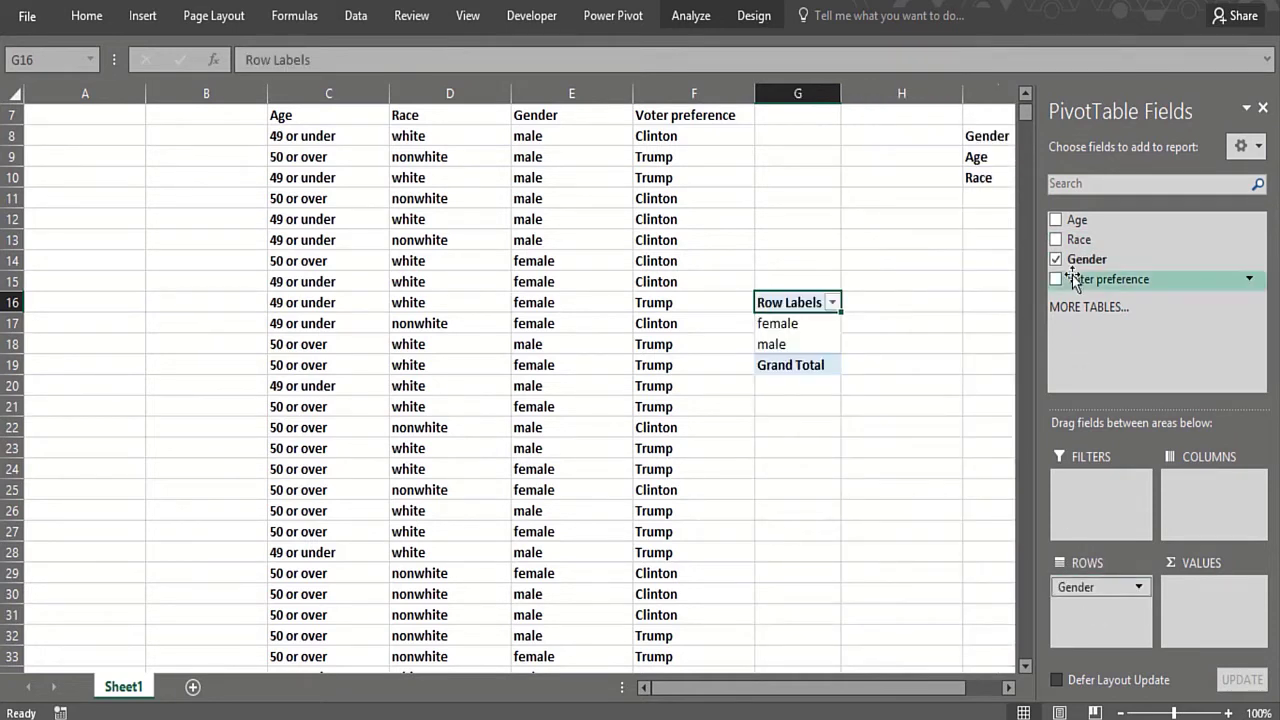
{"action": "left_click_drag", "start_coordinate": [1070, 225], "coordinate": [1070, 612]}
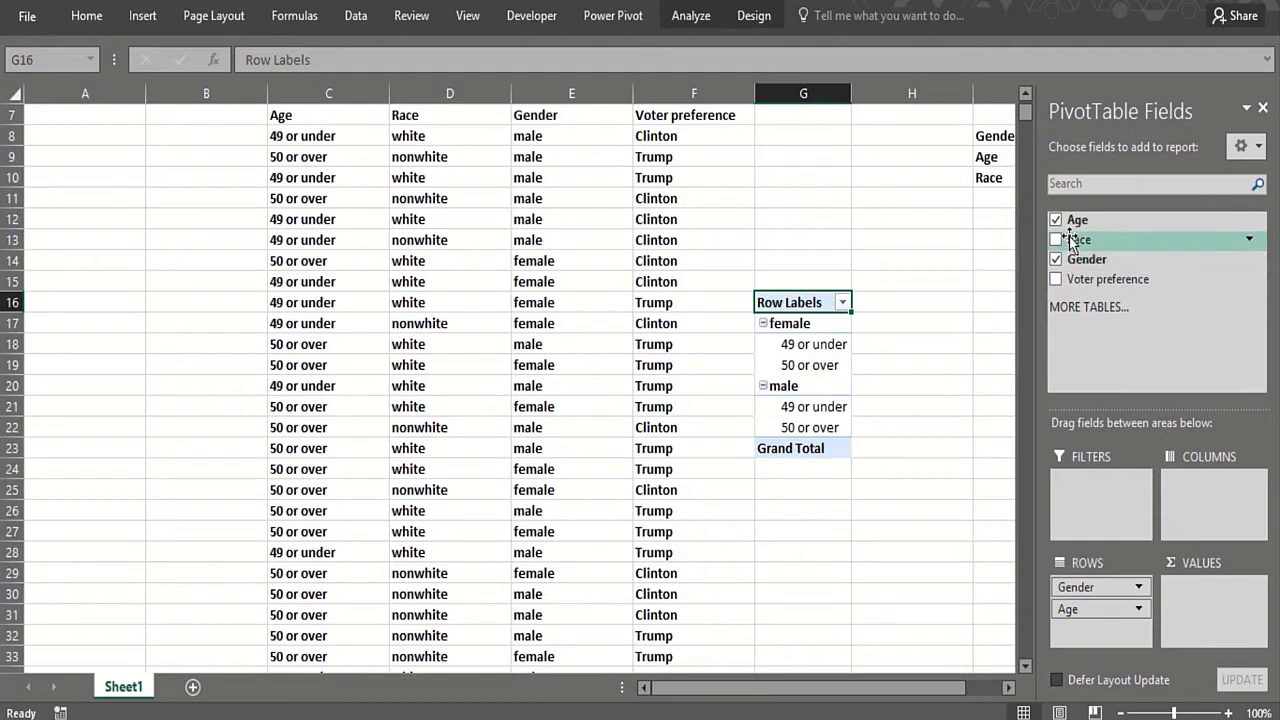
{"action": "left_click_drag", "start_coordinate": [1075, 243], "coordinate": [1070, 634]}
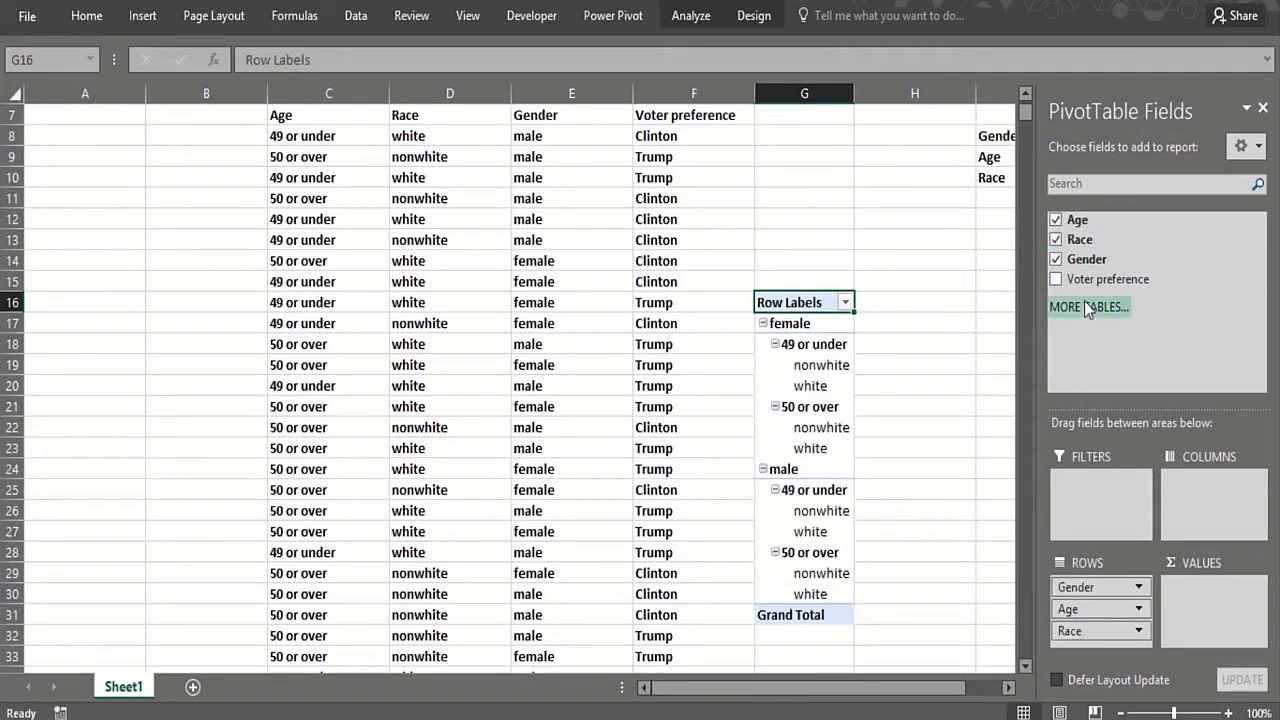
Step: Use Voter preference as both the column field and the counted value, and close the field list
{"action": "left_click_drag", "start_coordinate": [1071, 278], "coordinate": [1212, 497]}
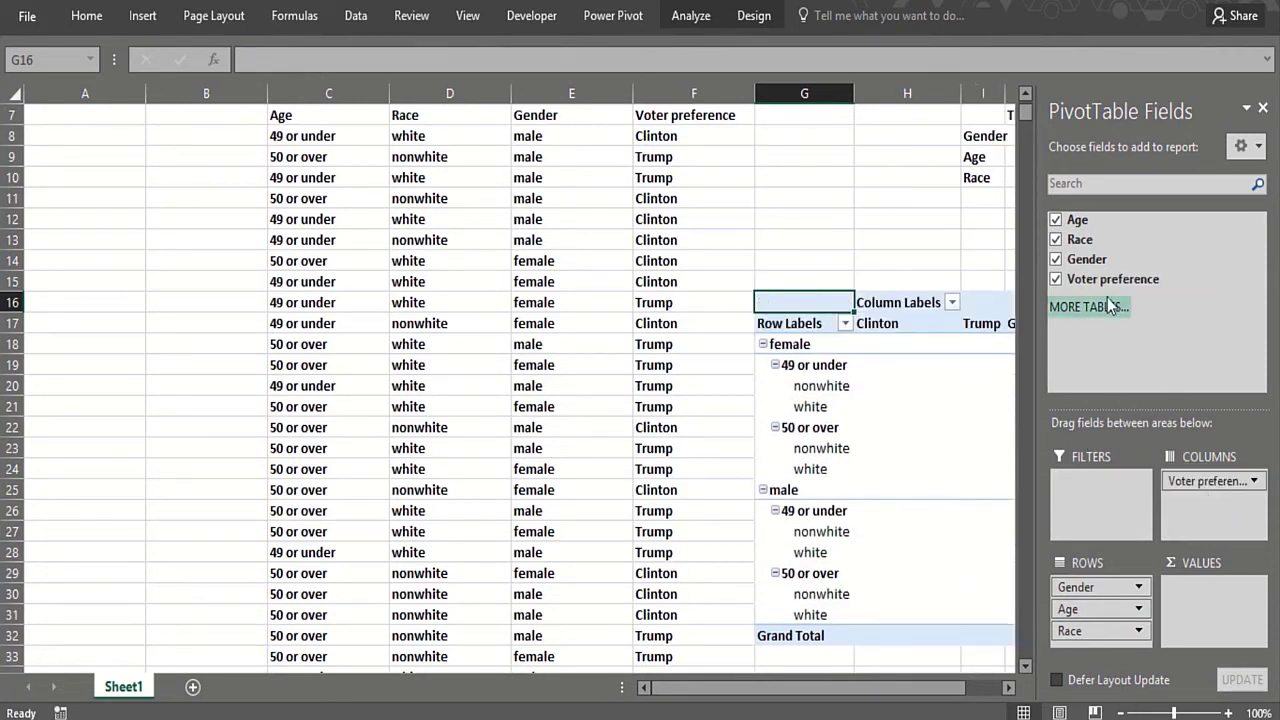
{"action": "left_click_drag", "start_coordinate": [1110, 279], "coordinate": [1213, 612]}
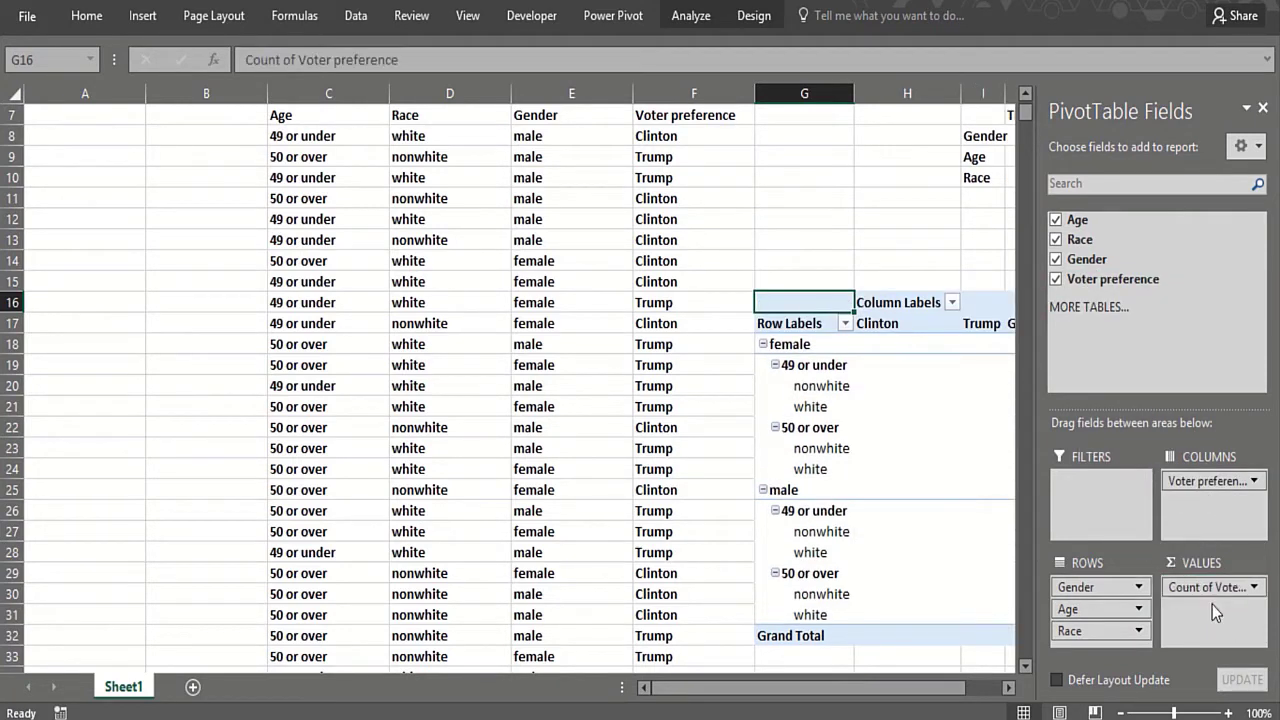
{"action": "left_click", "coordinate": [1262, 108]}
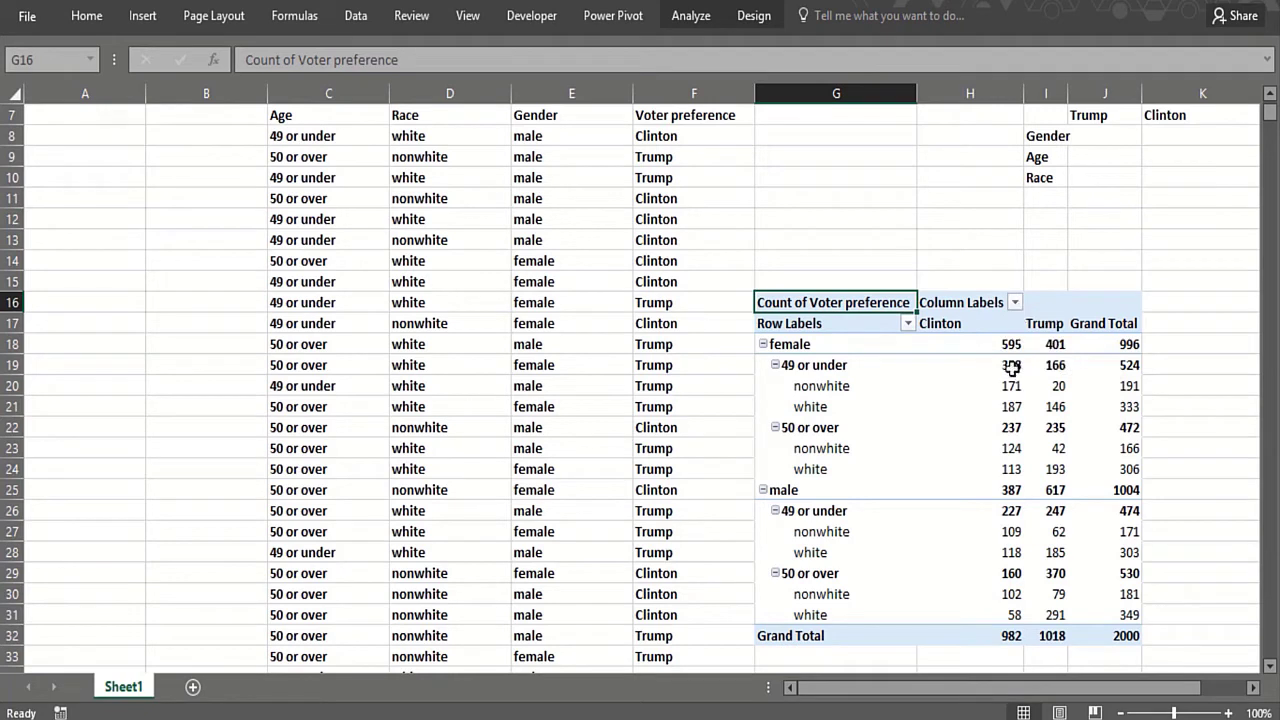
Step: Show the PivotTable's voter preference counts as % of Row Total
{"action": "mouse_move", "coordinate": [984, 362]}
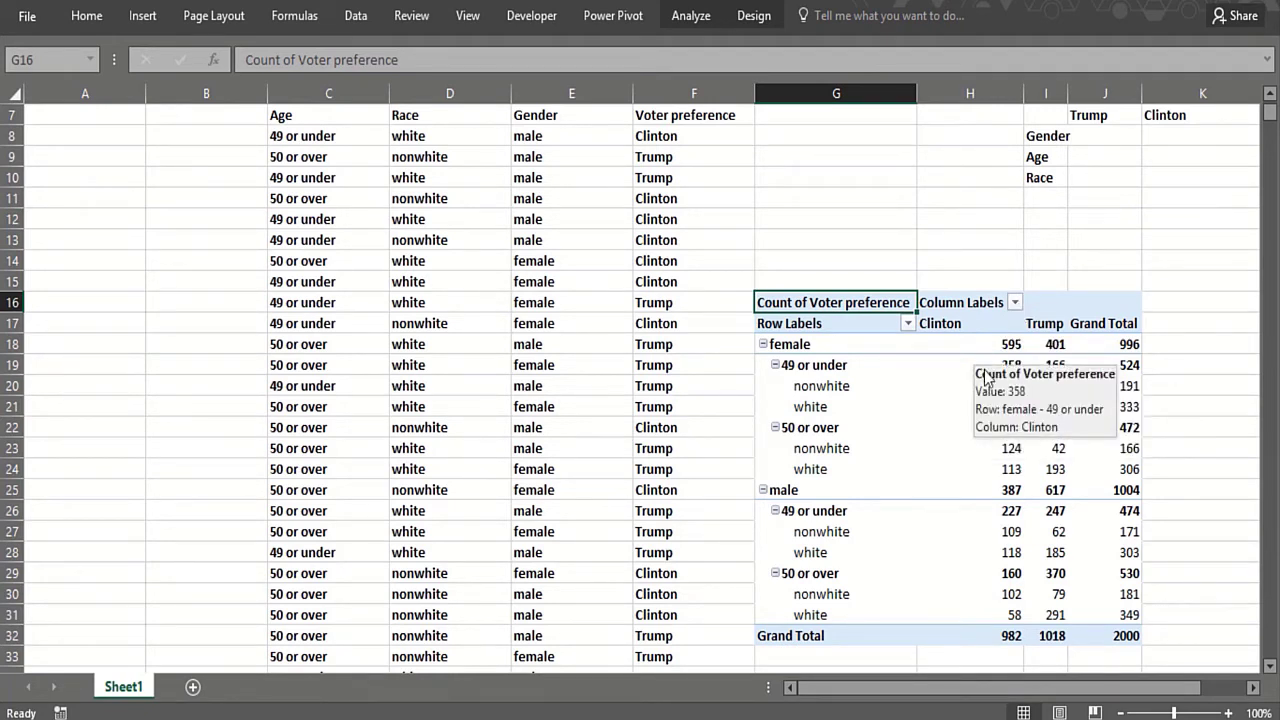
{"action": "right_click", "coordinate": [975, 364]}
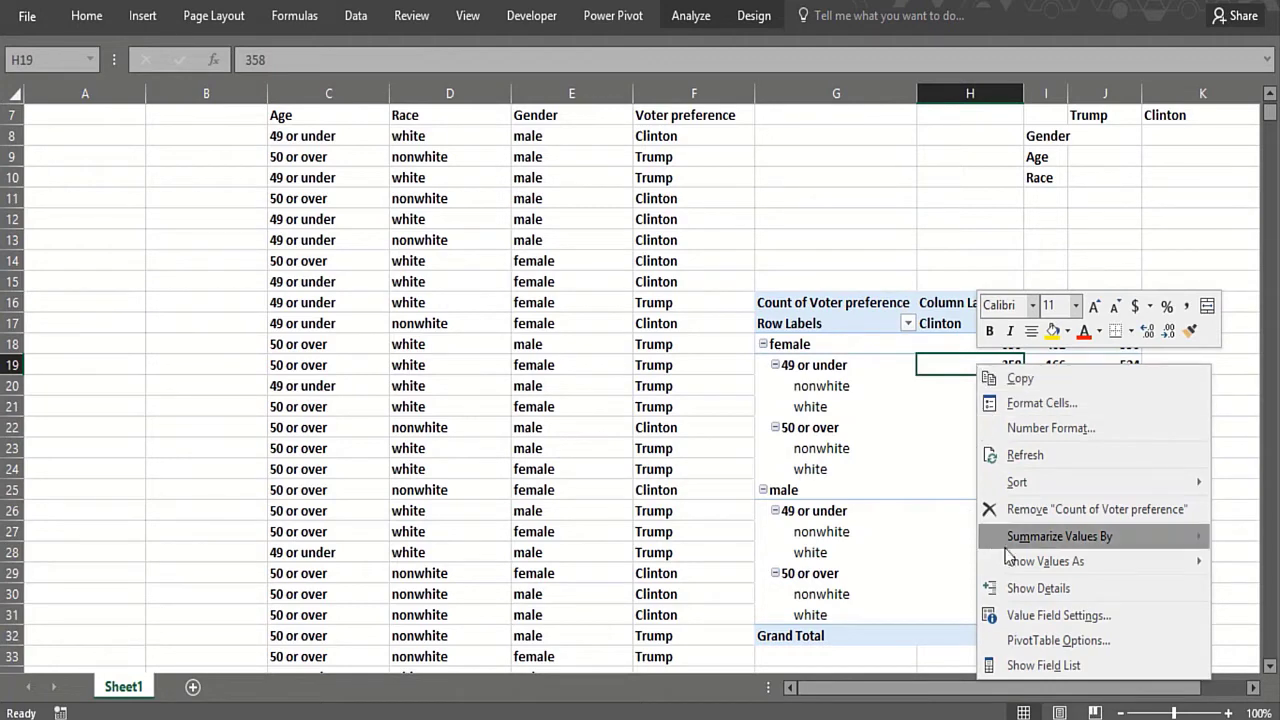
{"action": "mouse_move", "coordinate": [1010, 561]}
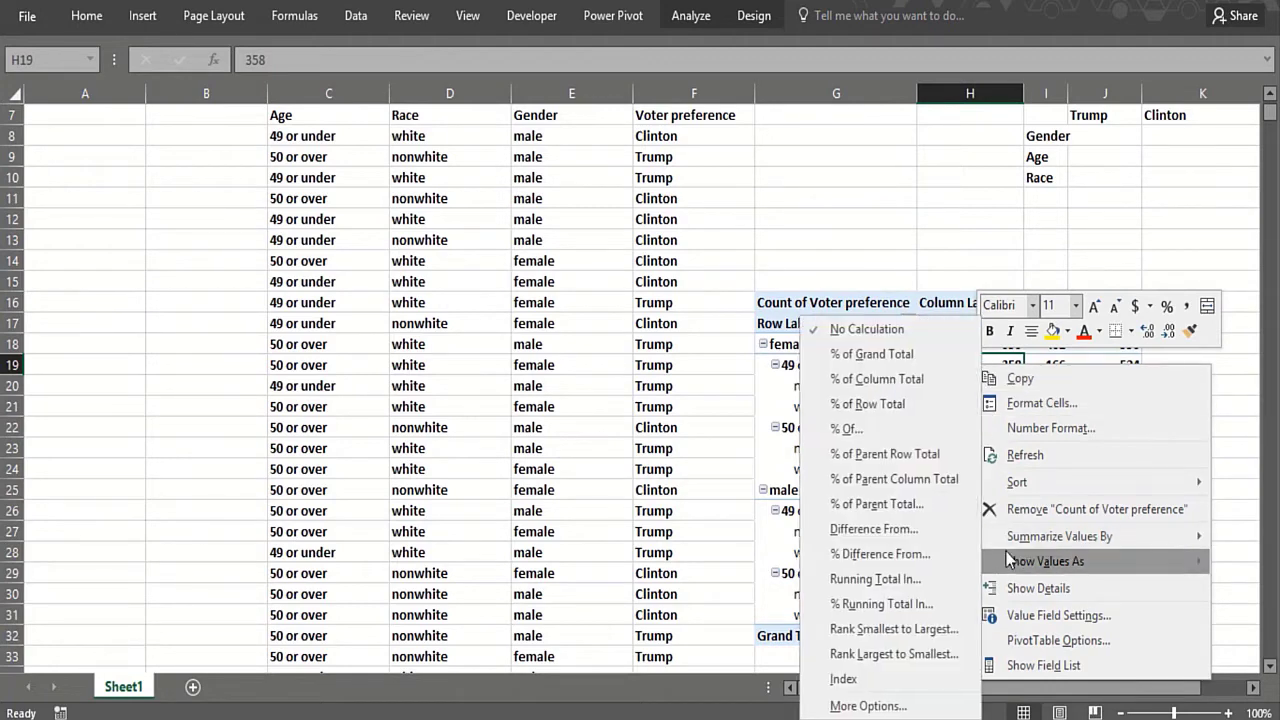
{"action": "left_click", "coordinate": [866, 404]}
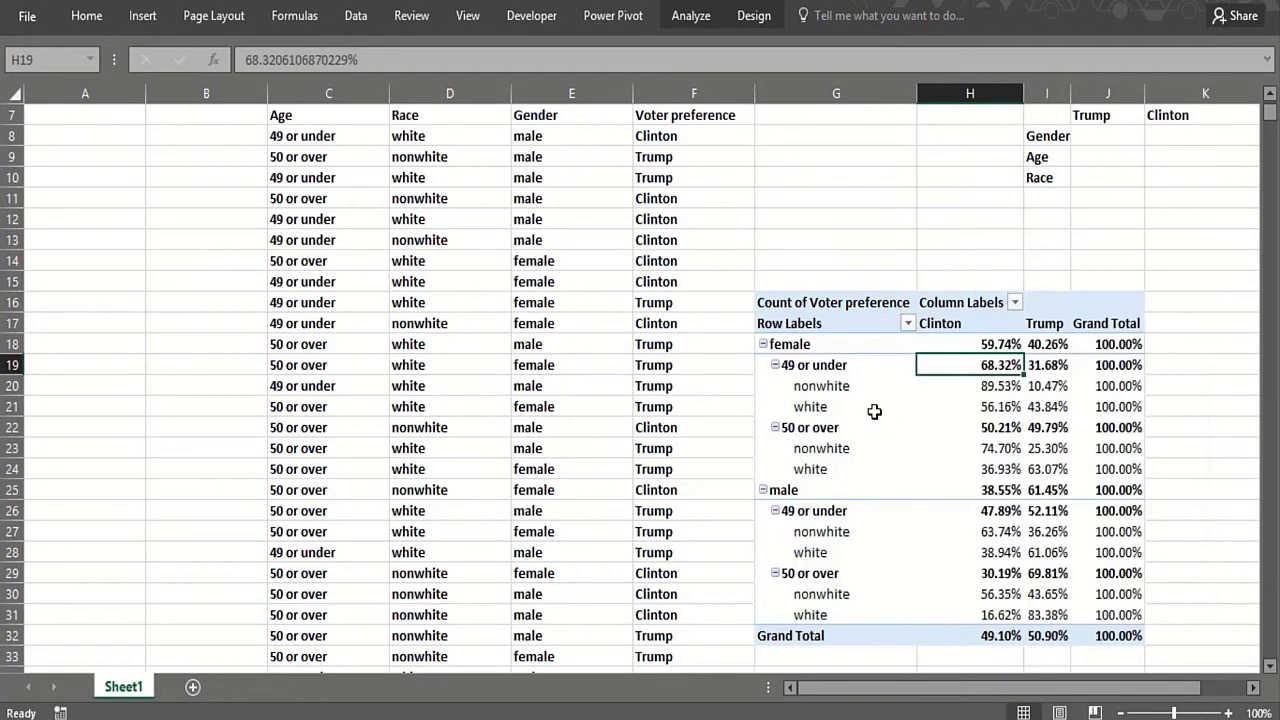
{"action": "left_click", "coordinate": [841, 257]}
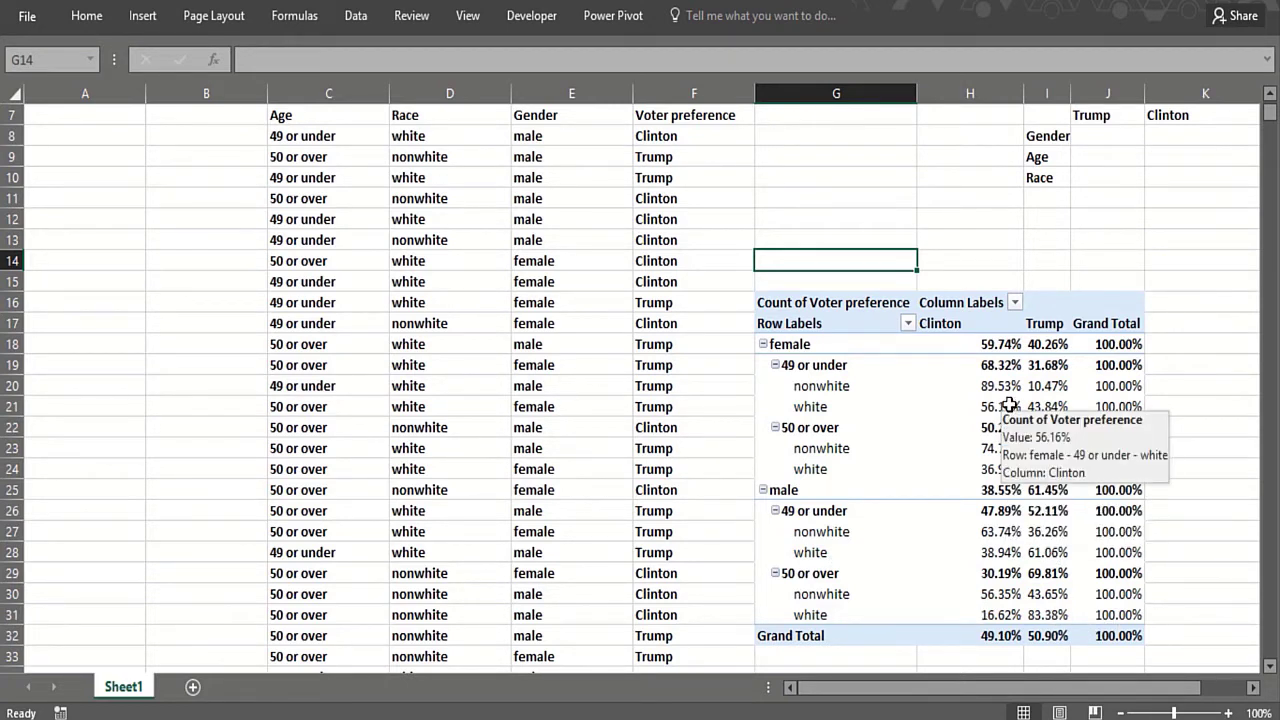
Step: Insert Age, Race and Gender slicers for the voter preference PivotTable
{"action": "mouse_move", "coordinate": [1029, 440]}
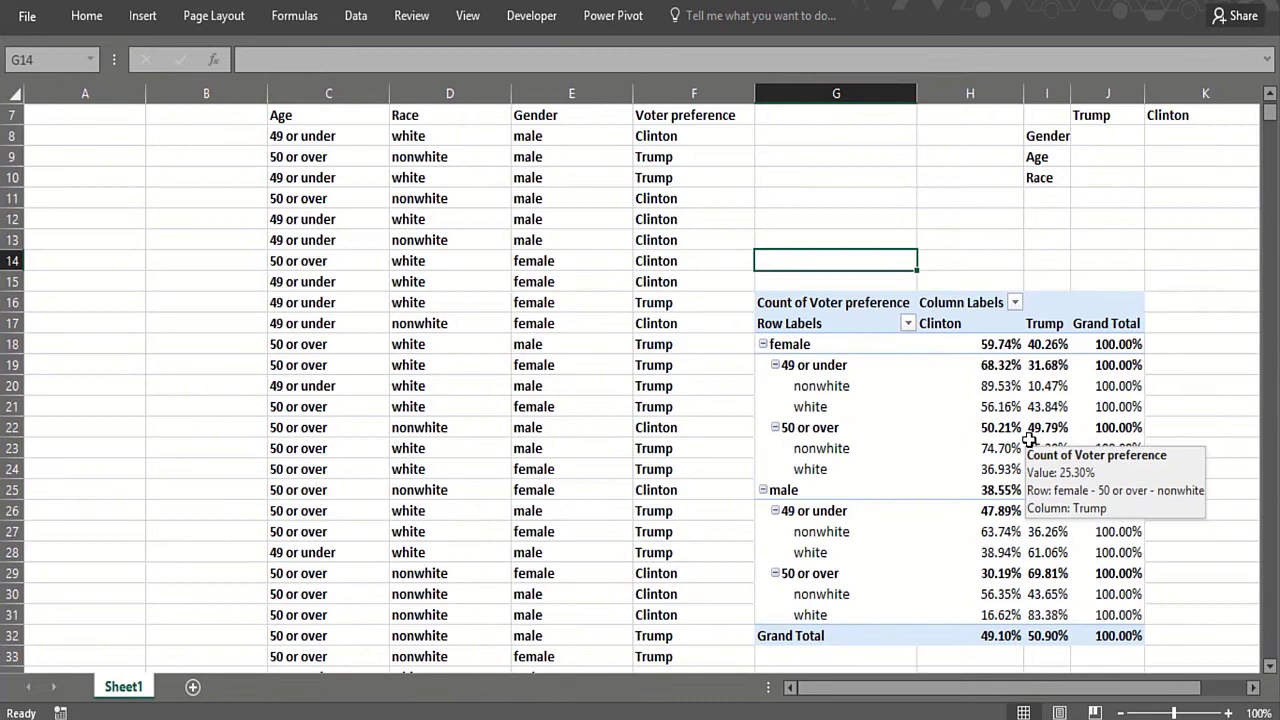
{"action": "left_click", "coordinate": [1232, 427]}
{"action": "key", "text": "Right"}
{"action": "key", "text": "Right"}
{"action": "key", "text": "Right"}
{"action": "key", "text": "Right"}
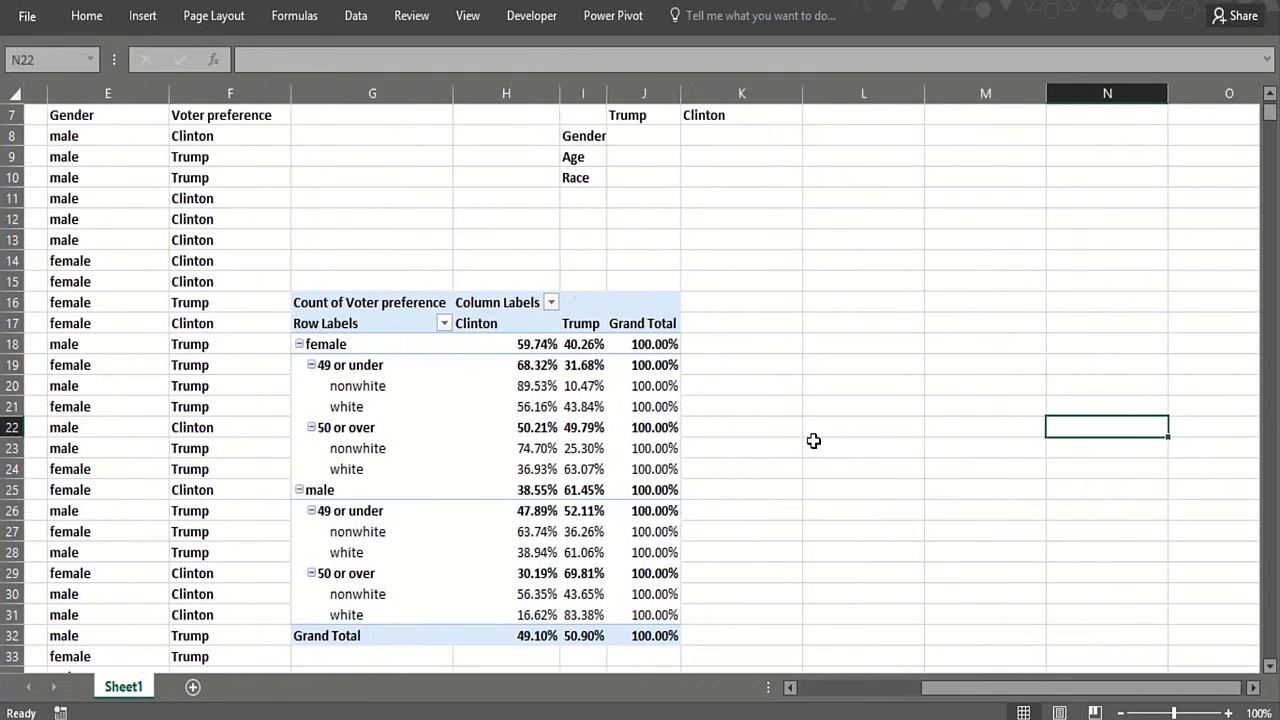
{"action": "left_click", "coordinate": [376, 404]}
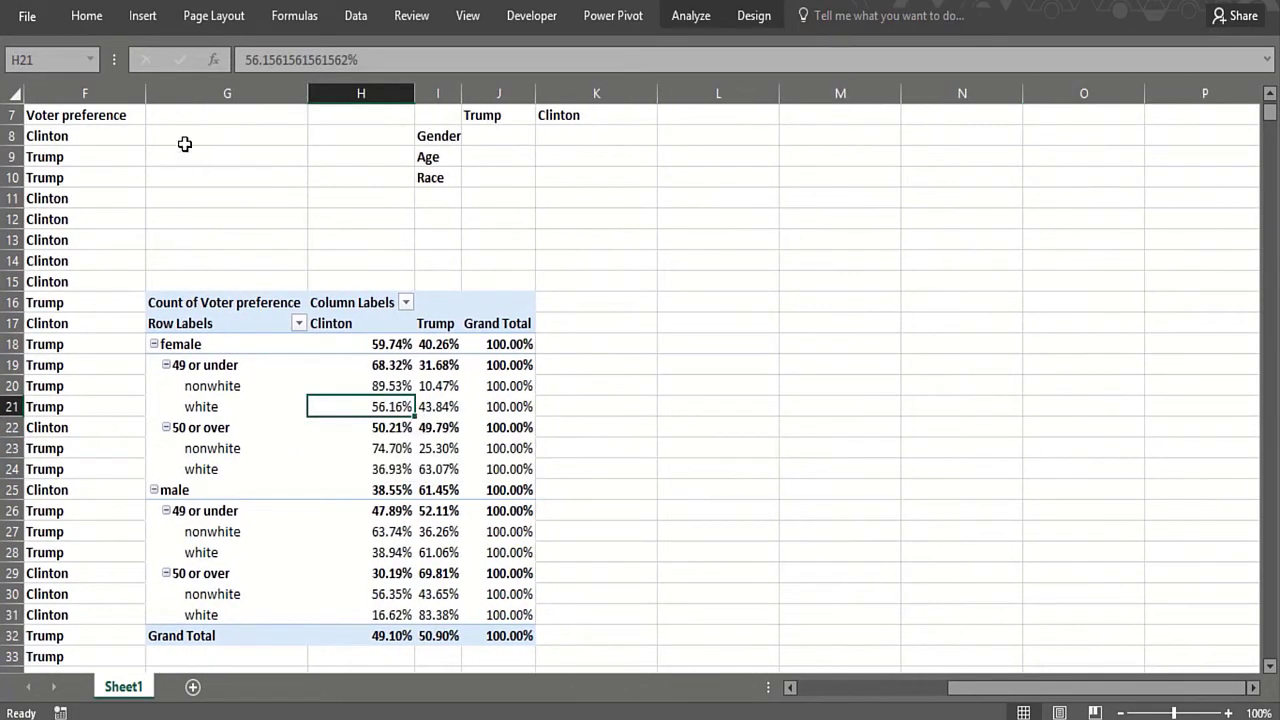
{"action": "left_click", "coordinate": [143, 17]}
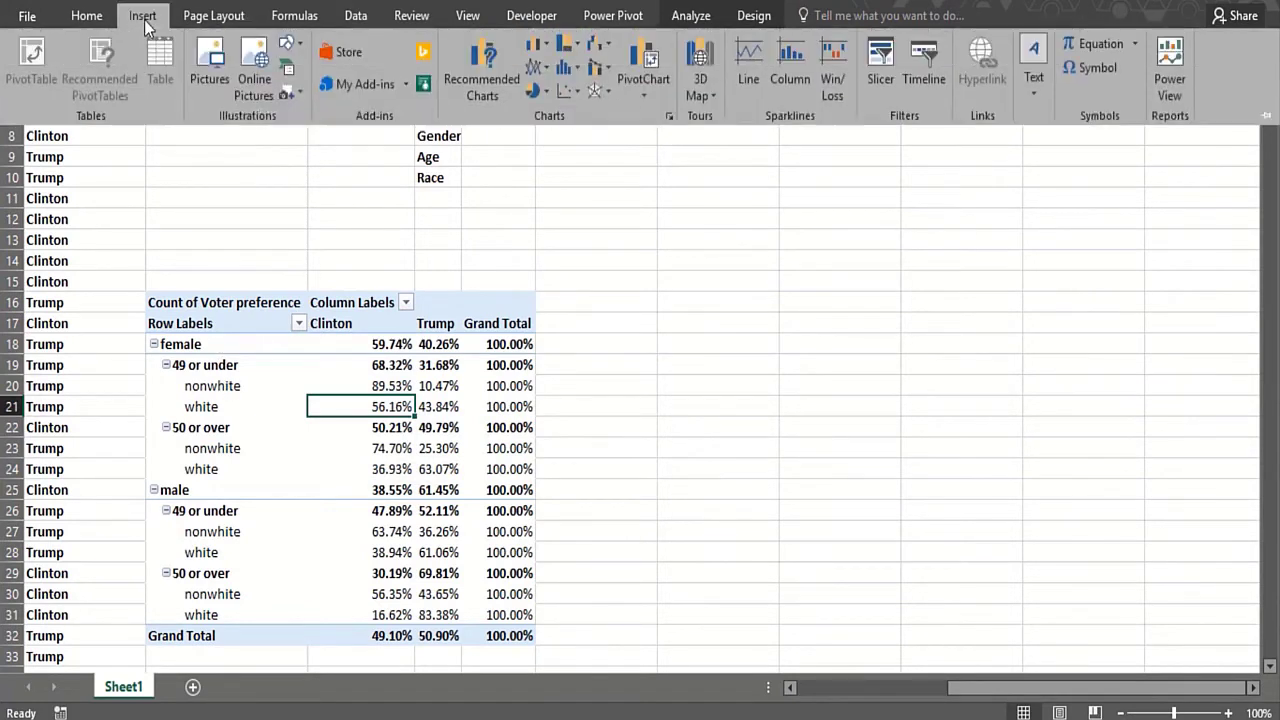
{"action": "left_click", "coordinate": [875, 68]}
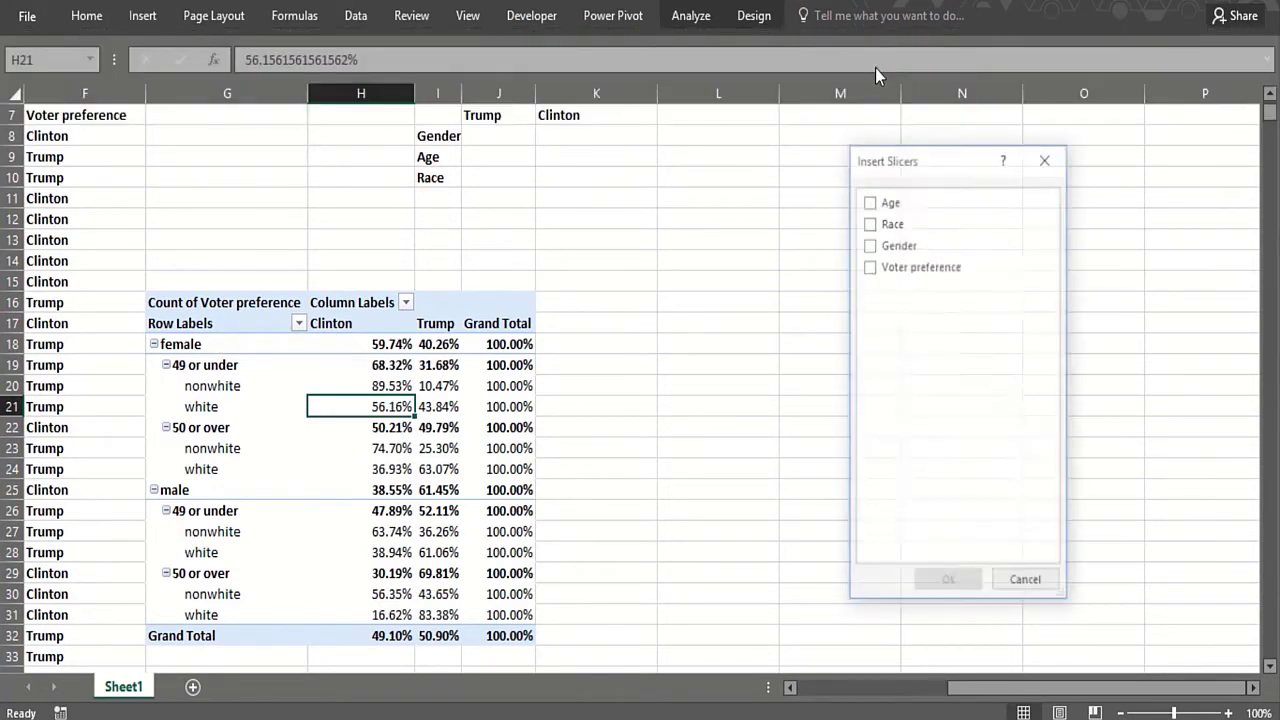
{"action": "left_click", "coordinate": [869, 201]}
{"action": "left_click", "coordinate": [869, 222]}
{"action": "left_click", "coordinate": [869, 244]}
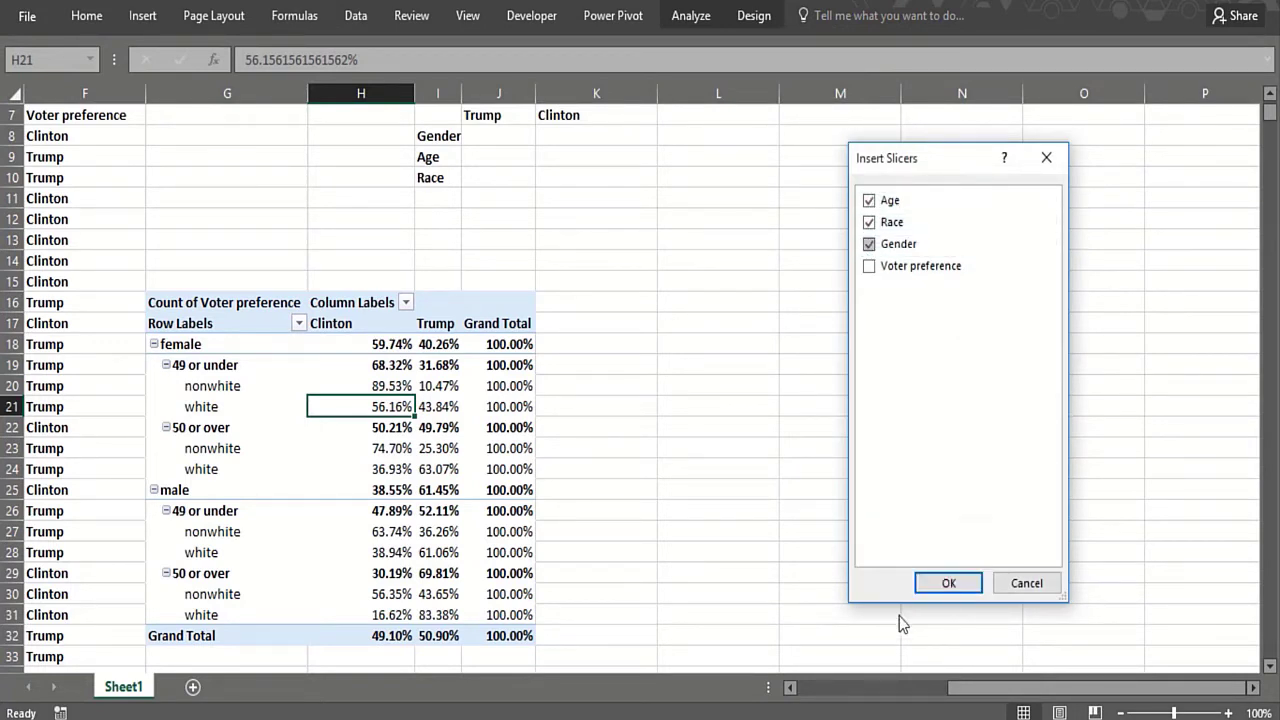
{"action": "left_click", "coordinate": [942, 586]}
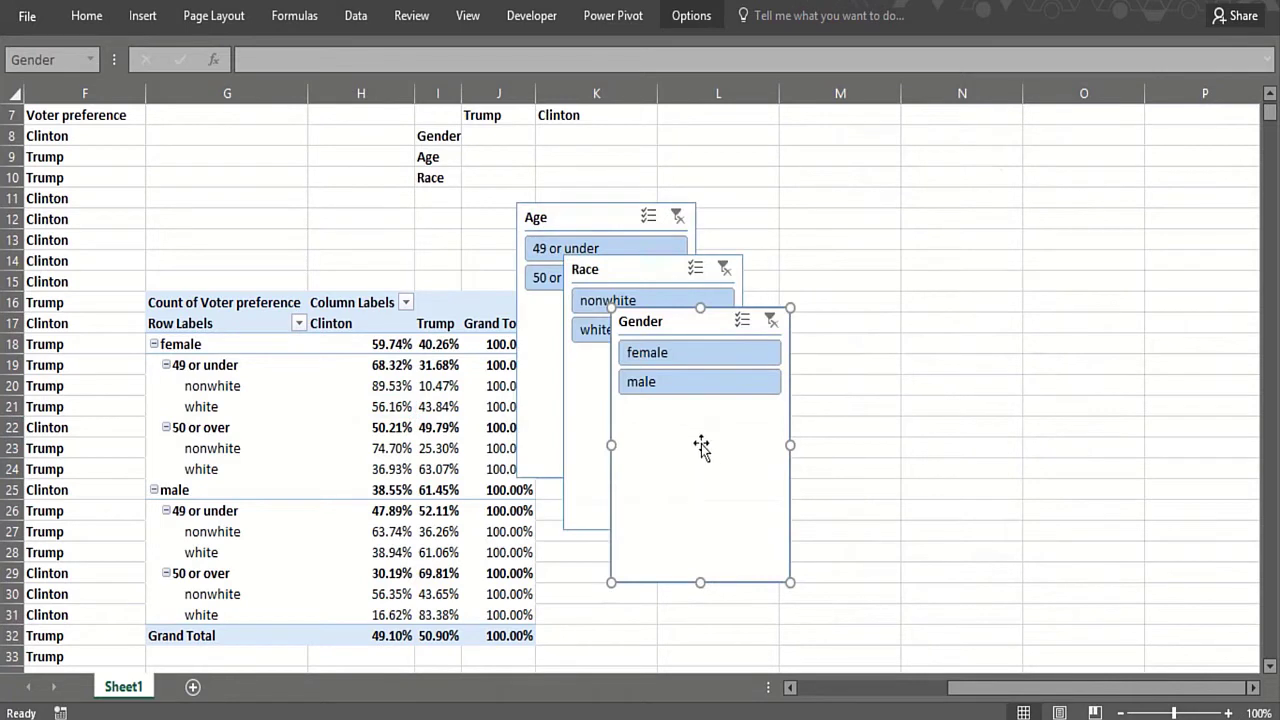
Step: Spread the overlapping slicers apart by moving Race and Gender rightward, with Gender beyond Race
{"action": "left_click_drag", "start_coordinate": [702, 448], "coordinate": [855, 424]}
{"action": "left_click_drag", "start_coordinate": [606, 503], "coordinate": [697, 480]}
{"action": "left_click", "coordinate": [922, 457]}
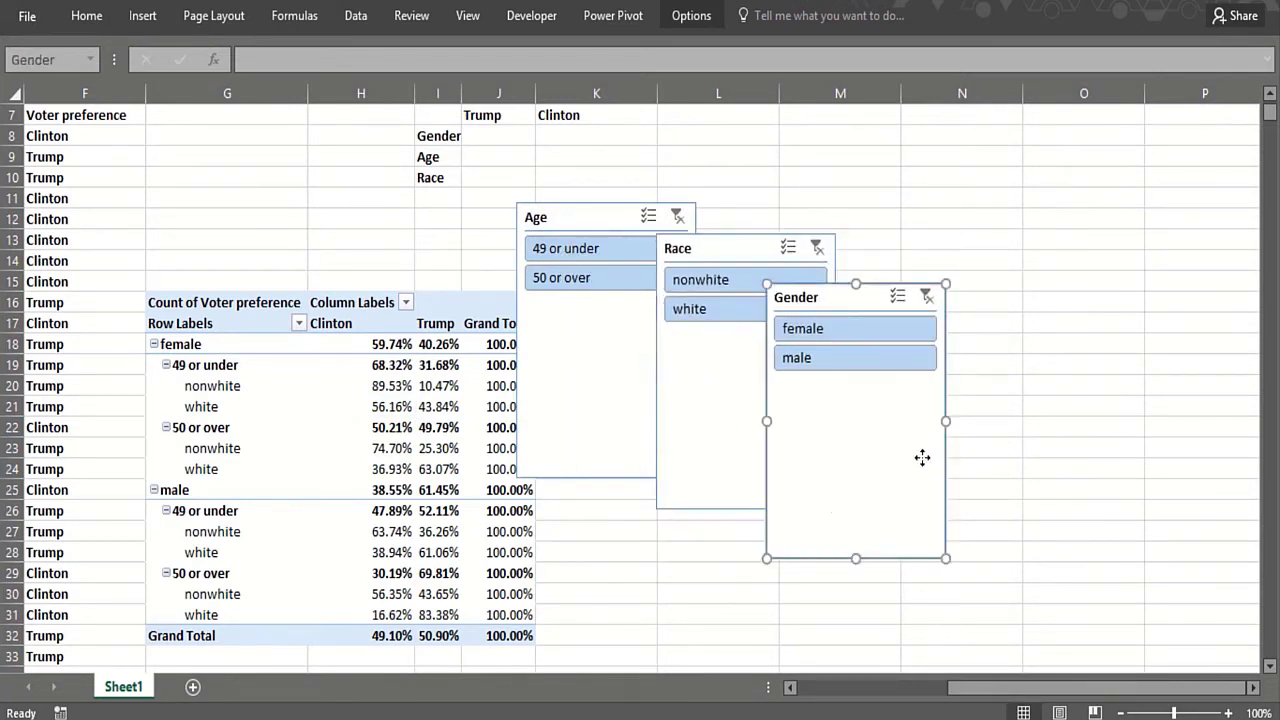
{"action": "left_click_drag", "start_coordinate": [922, 457], "coordinate": [976, 435]}
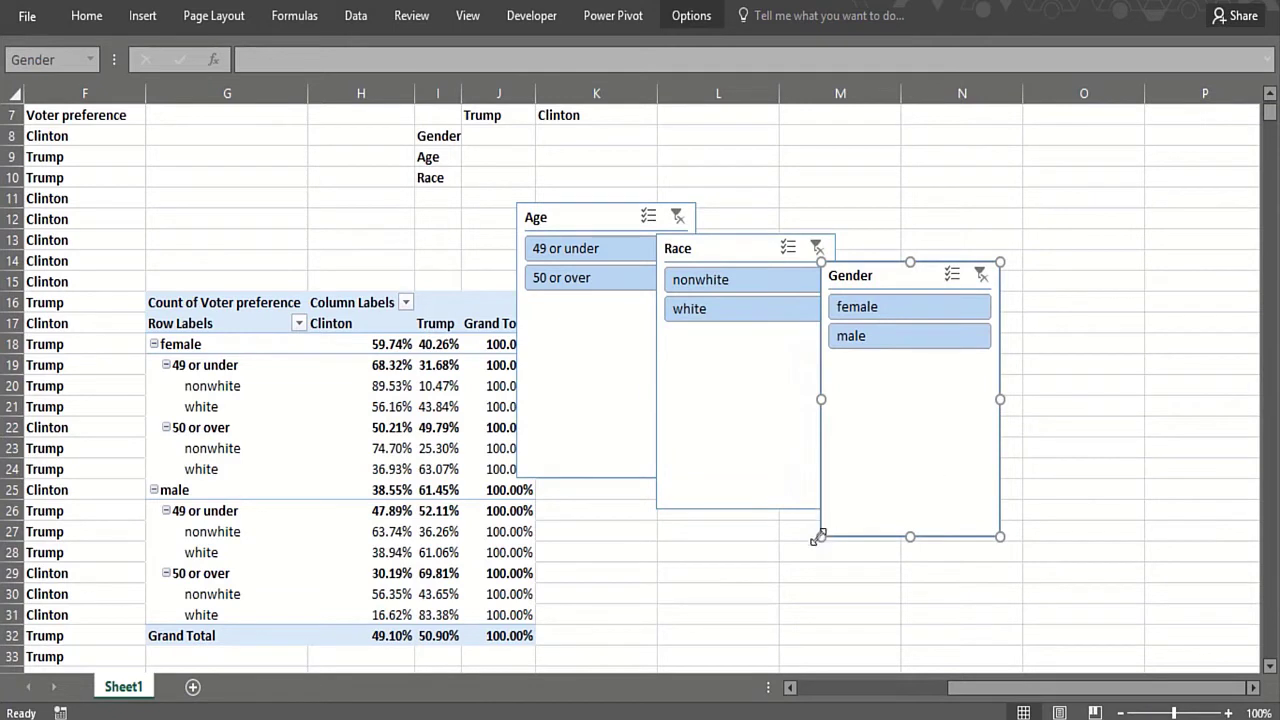
Step: Shrink the Gender, Race and Age slicers so that they no longer overlap one another
{"action": "left_click_drag", "start_coordinate": [820, 537], "coordinate": [845, 428]}
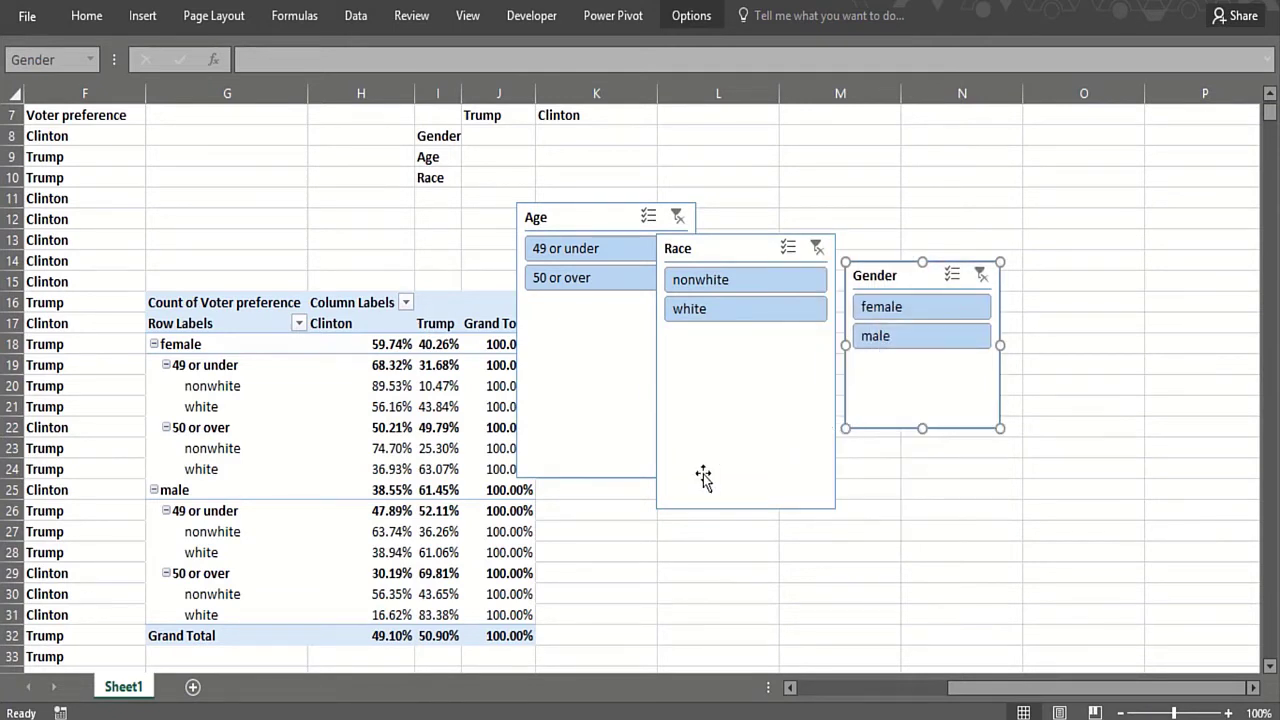
{"action": "left_click", "coordinate": [659, 506]}
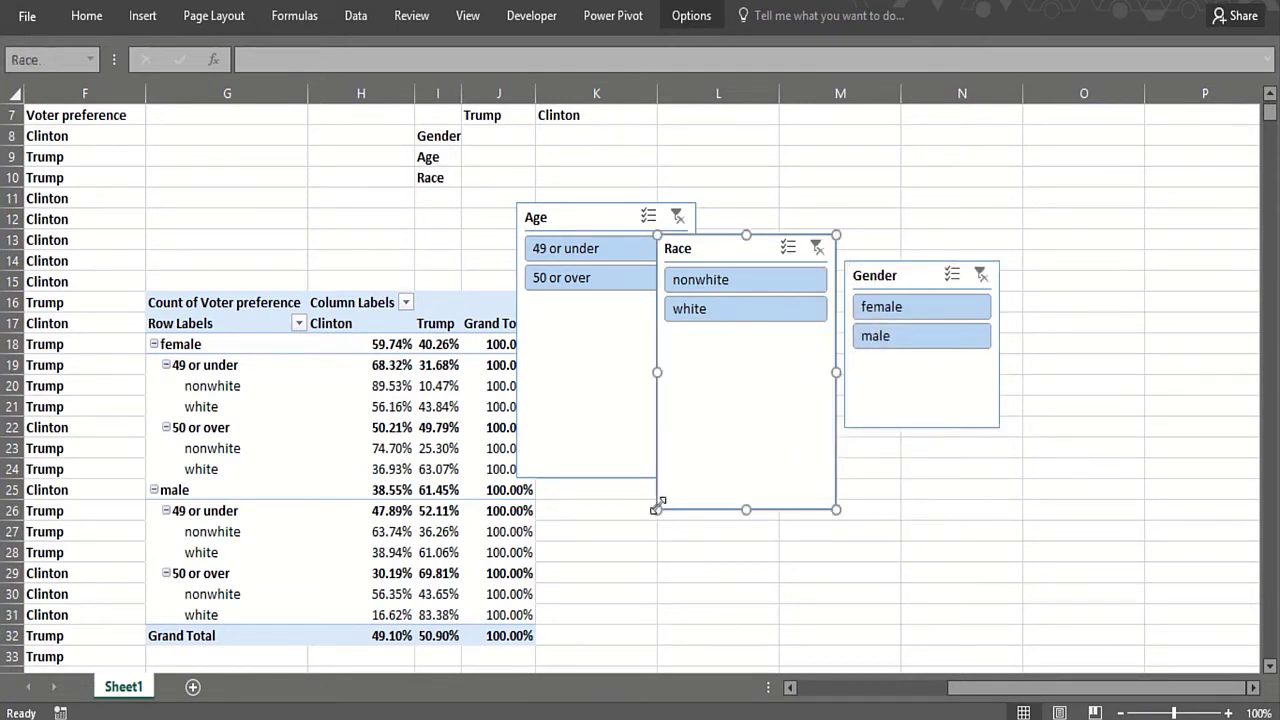
{"action": "left_click_drag", "start_coordinate": [658, 507], "coordinate": [680, 426]}
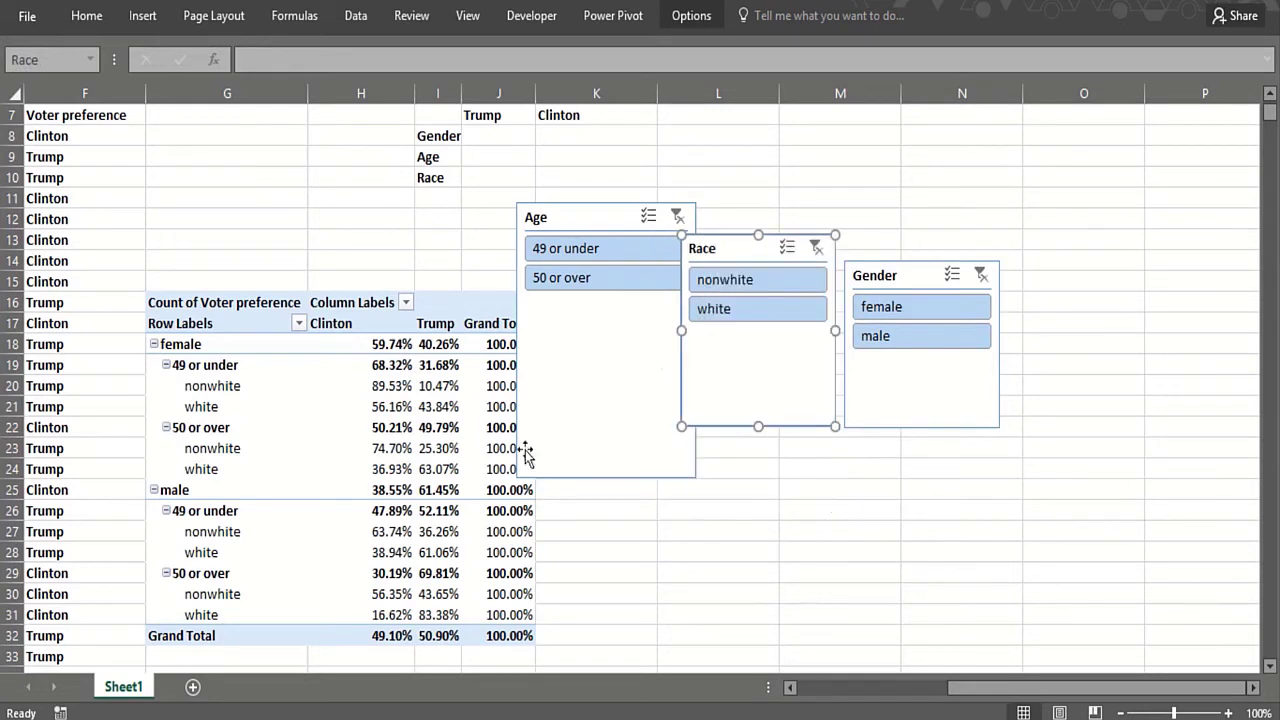
{"action": "left_click", "coordinate": [533, 456]}
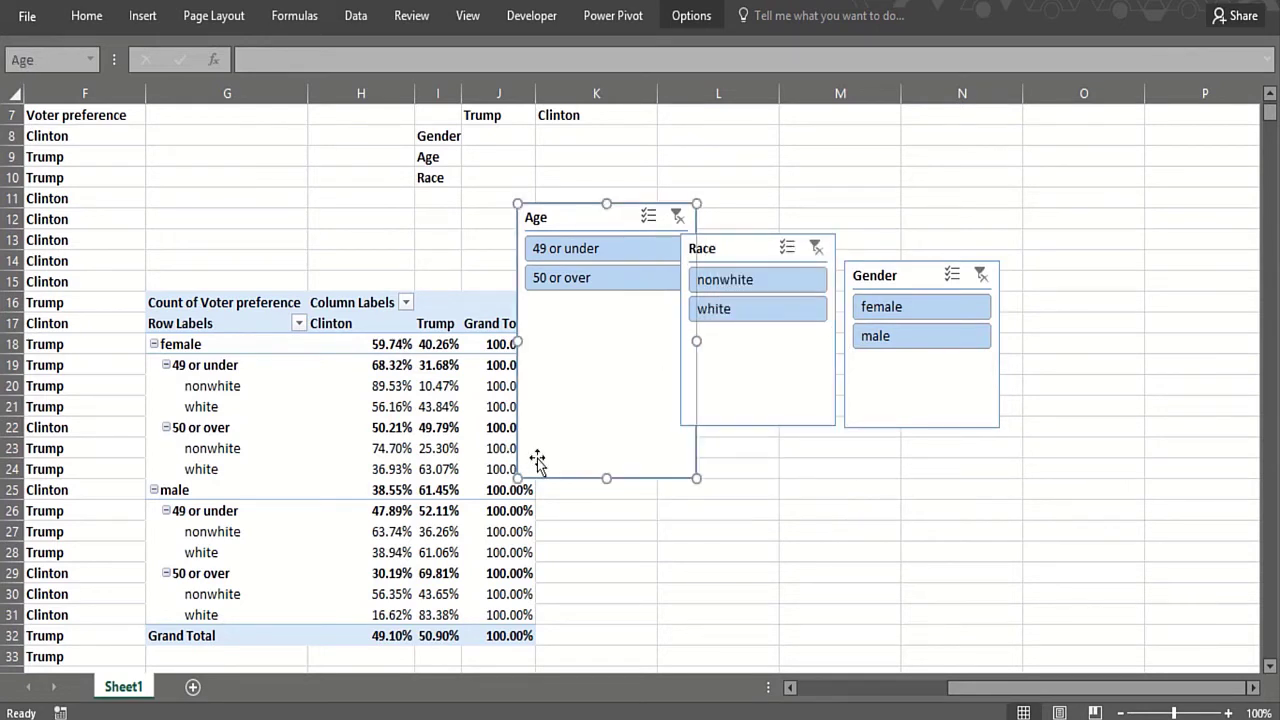
{"action": "left_click_drag", "start_coordinate": [695, 478], "coordinate": [664, 434]}
{"action": "left_click", "coordinate": [676, 488]}
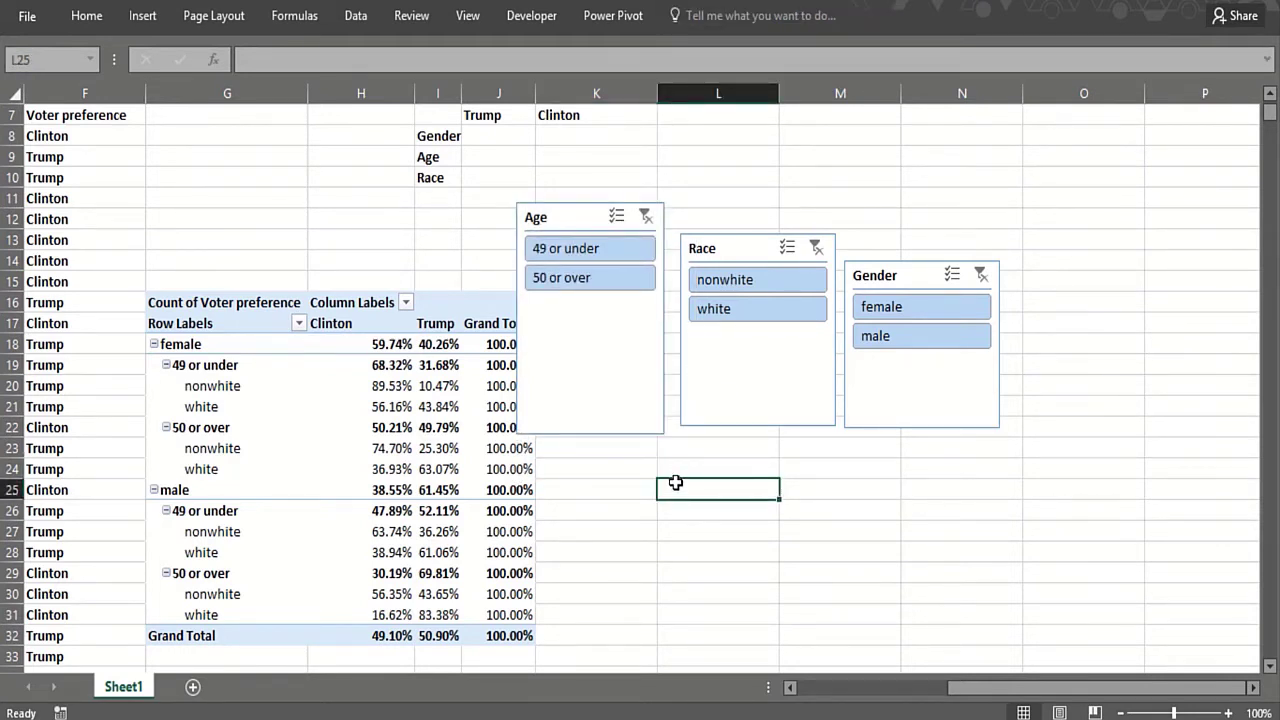
Step: Filter the PivotTable with the slicers to nonwhite, 50 or over and male
{"action": "left_click", "coordinate": [722, 283]}
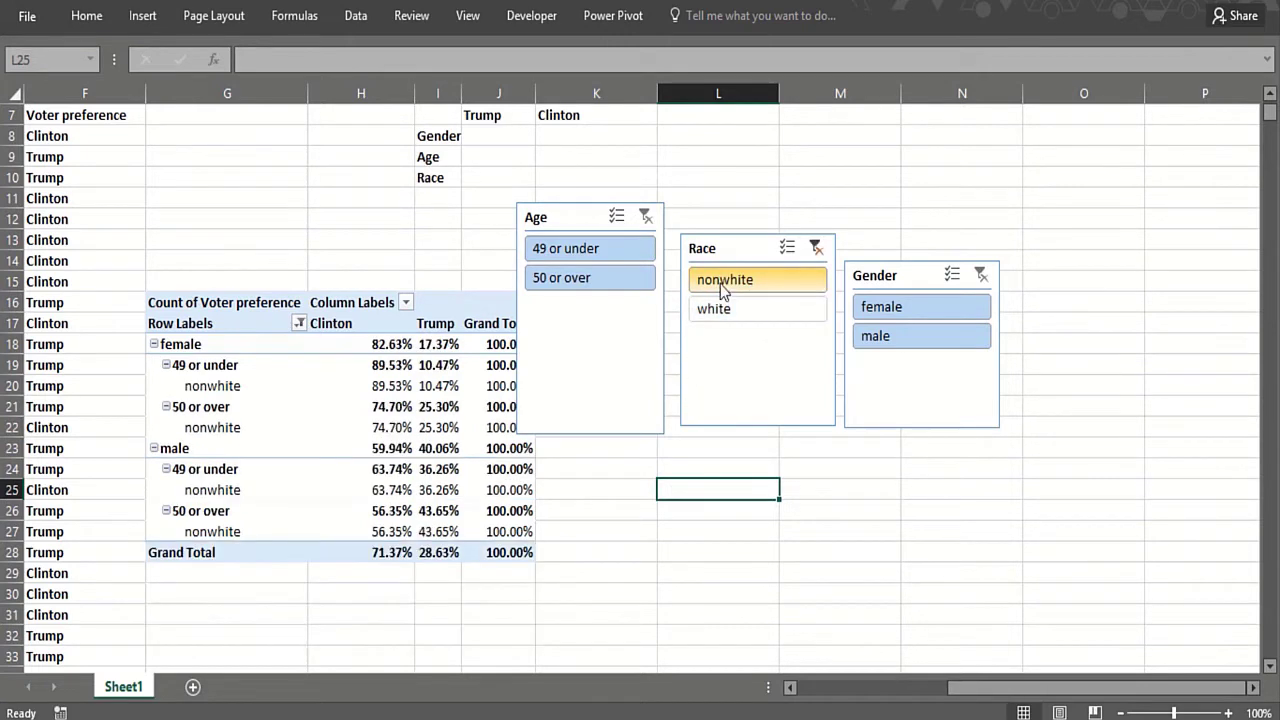
{"action": "left_click", "coordinate": [583, 285]}
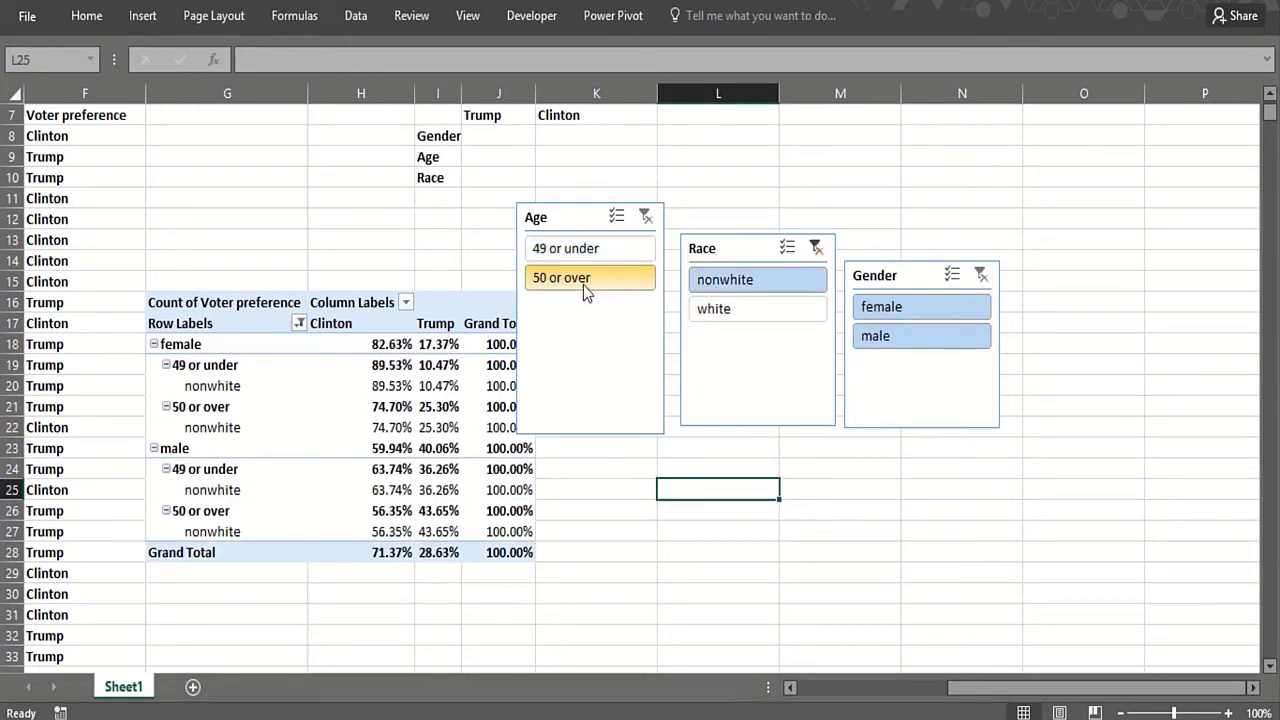
{"action": "left_click", "coordinate": [921, 338]}
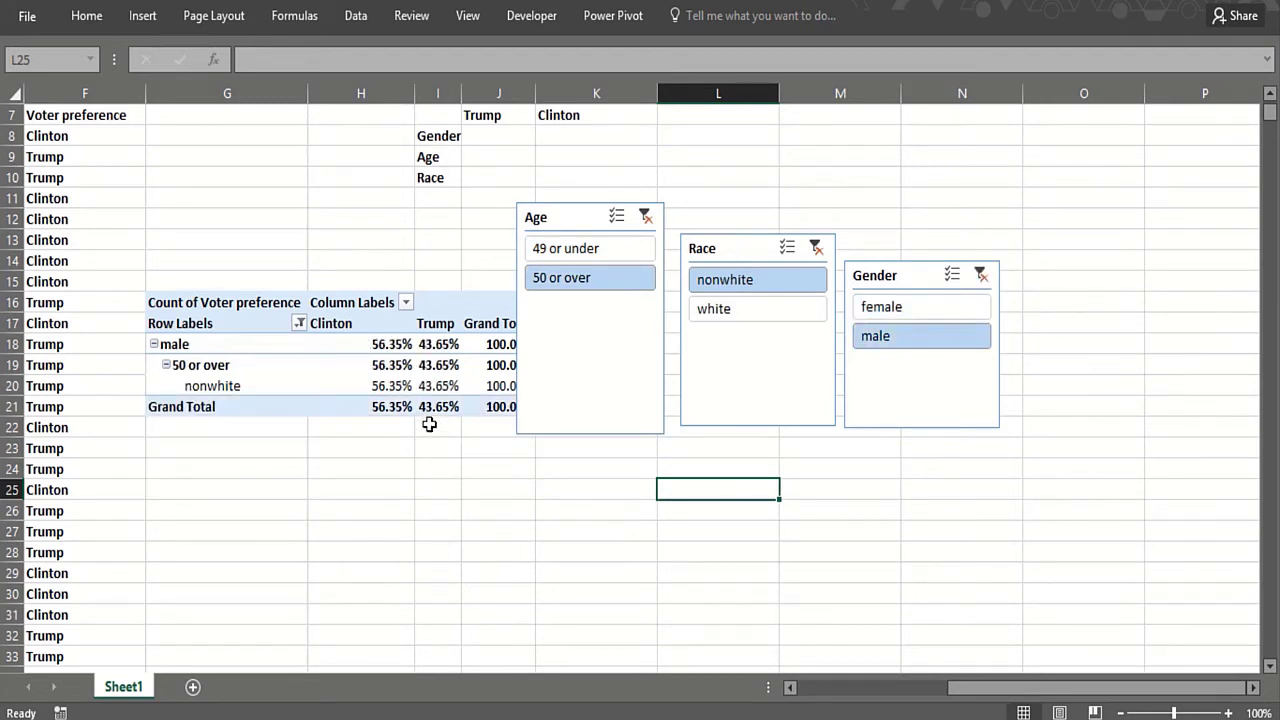
{"action": "mouse_move", "coordinate": [399, 387]}
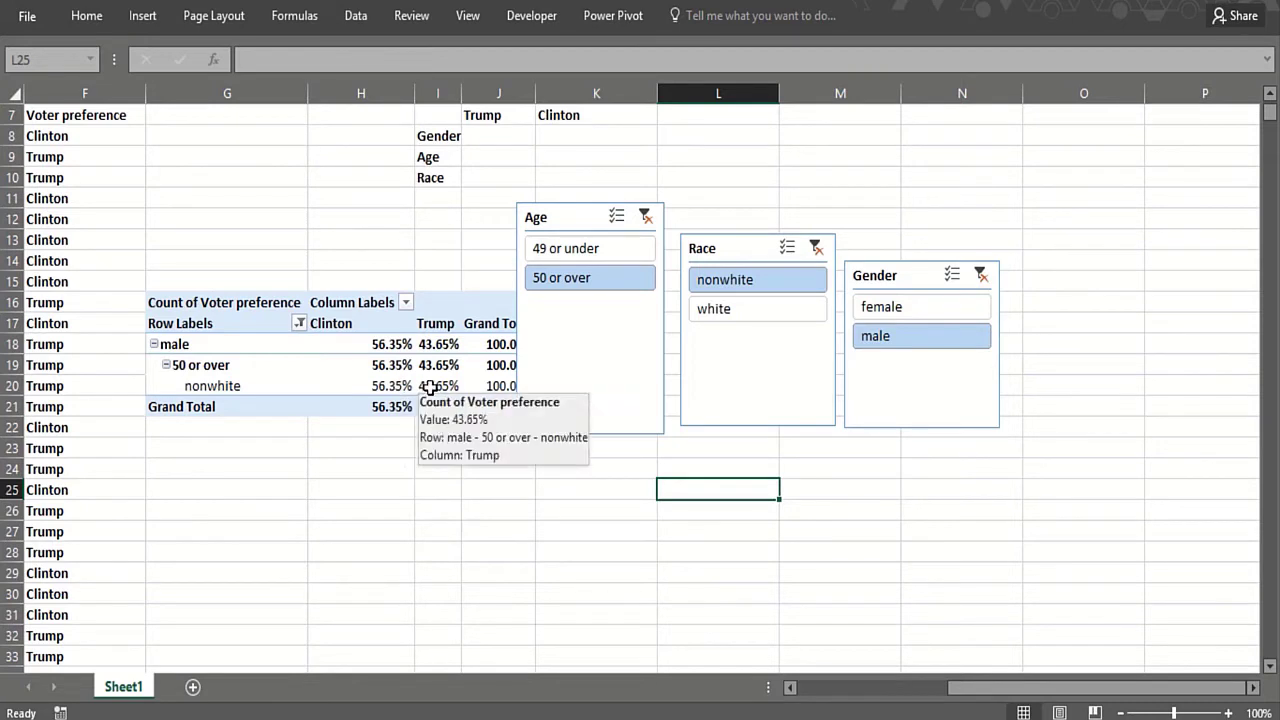
Step: Switch the Race filter to white and move the Age slicer off the PivotTable's Grand Total column
{"action": "left_click", "coordinate": [727, 310]}
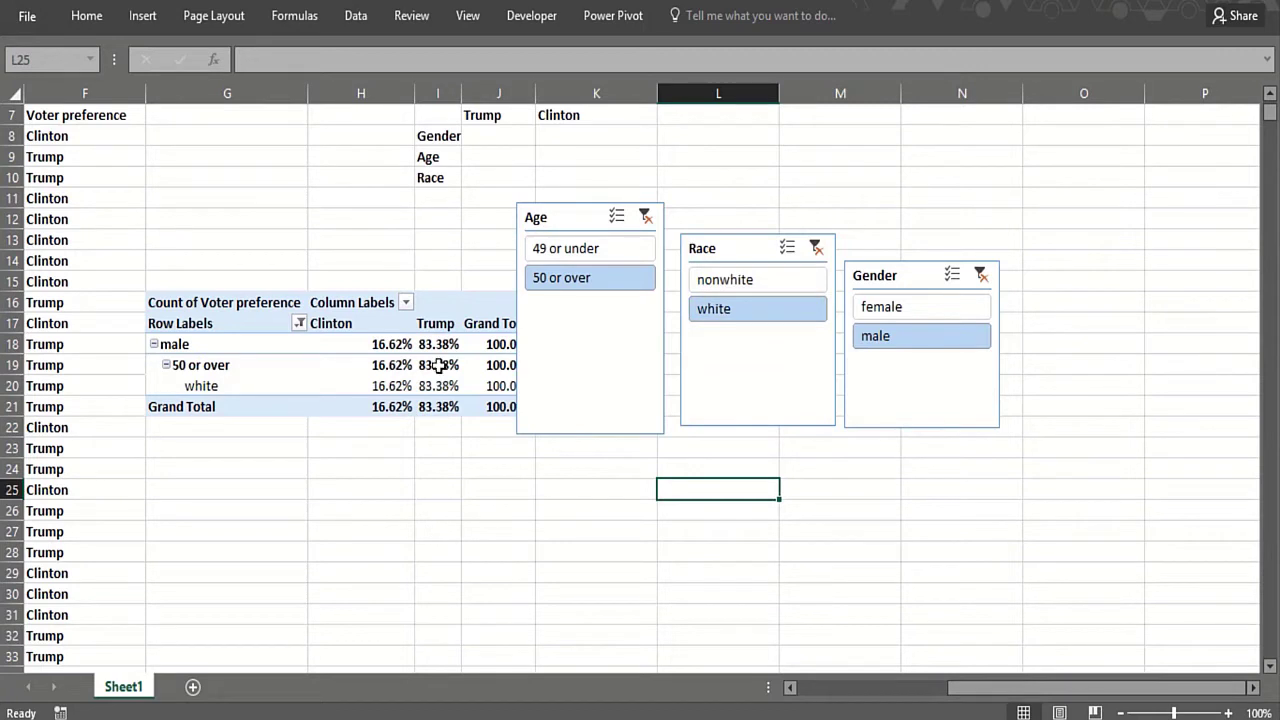
{"action": "left_click_drag", "start_coordinate": [541, 391], "coordinate": [573, 332]}
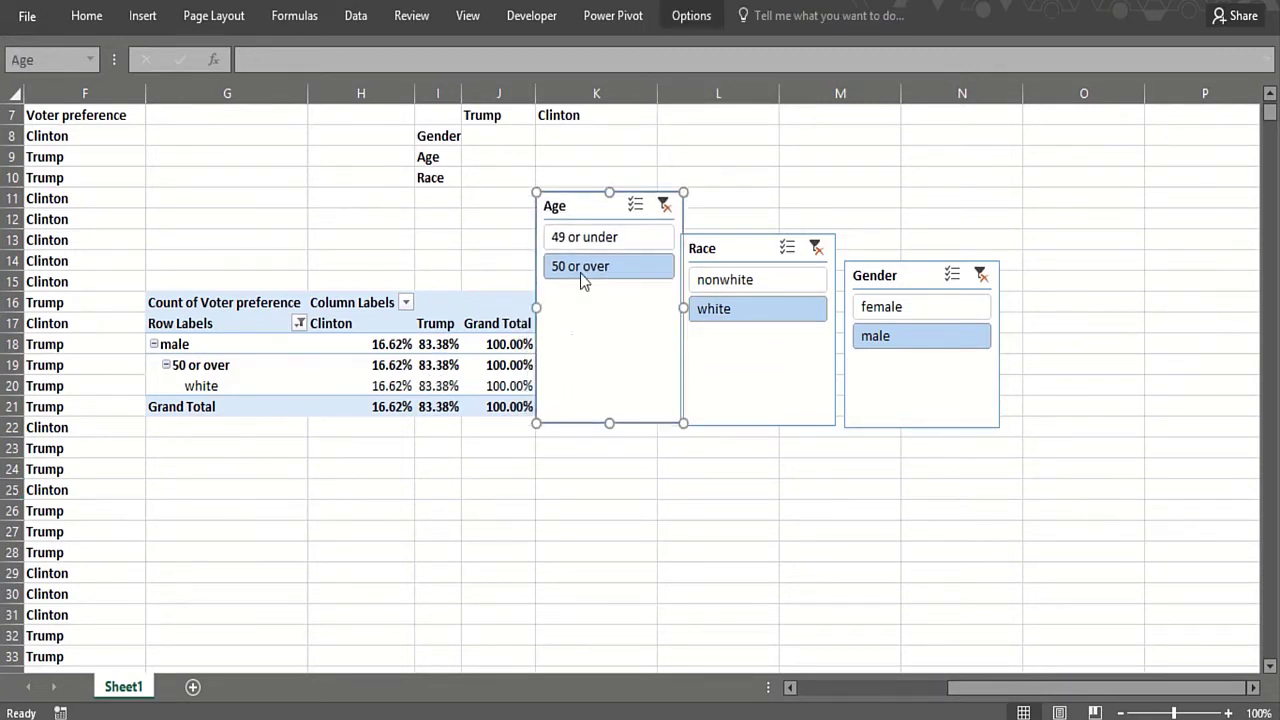
Step: Add 49 or under, nonwhite and female back to the slicer selections to include every voter group
{"action": "left_click", "coordinate": [585, 236], "text": "ctrl"}
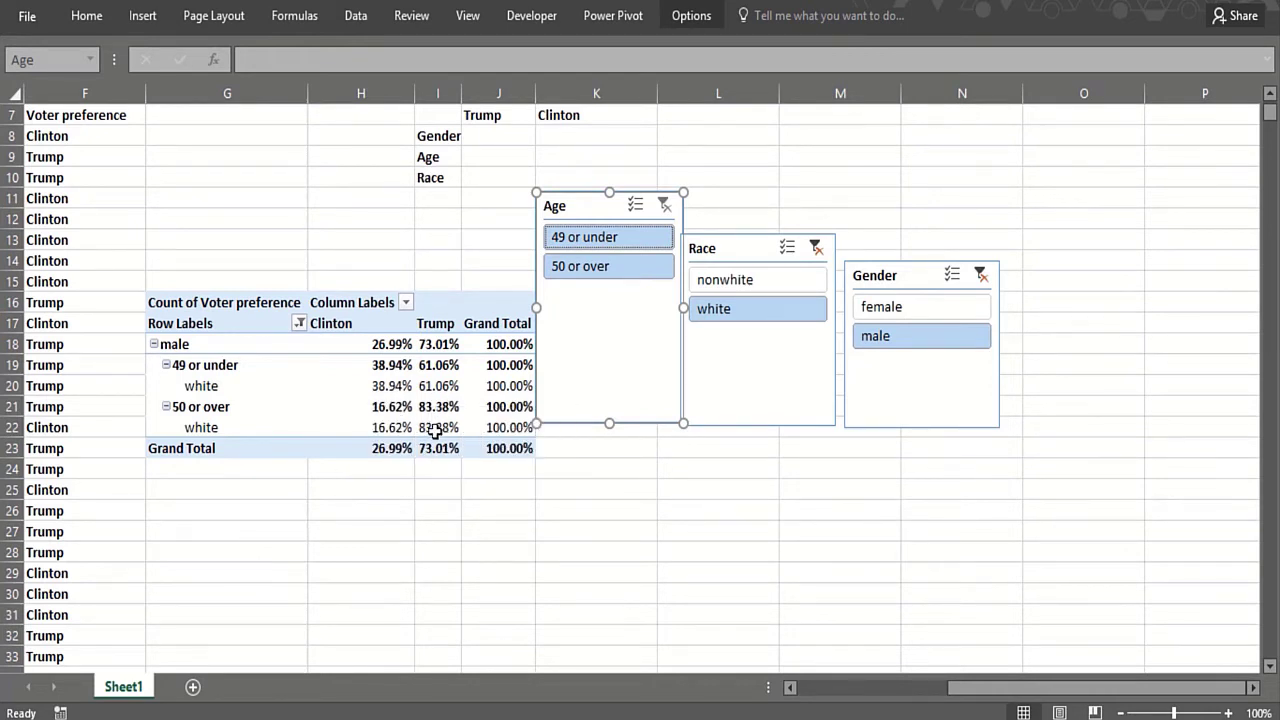
{"action": "mouse_move", "coordinate": [429, 421]}
{"action": "left_click", "coordinate": [358, 385]}
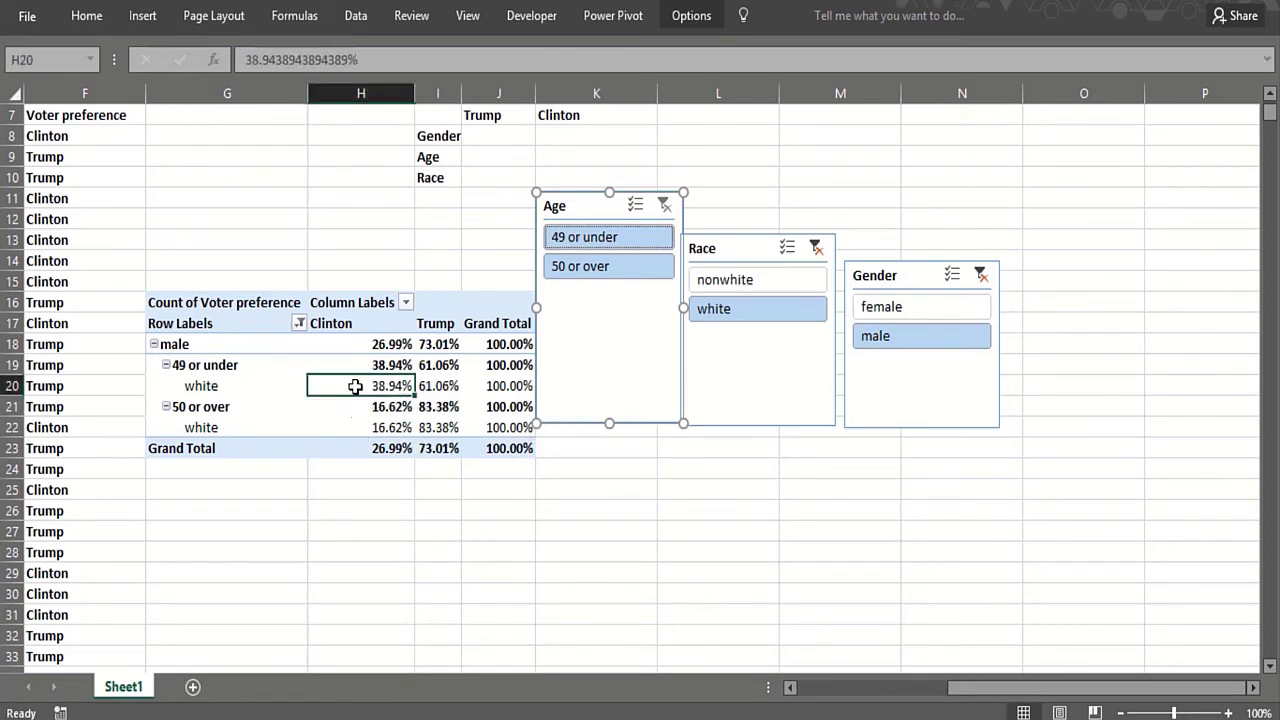
{"action": "left_click", "coordinate": [730, 284]}
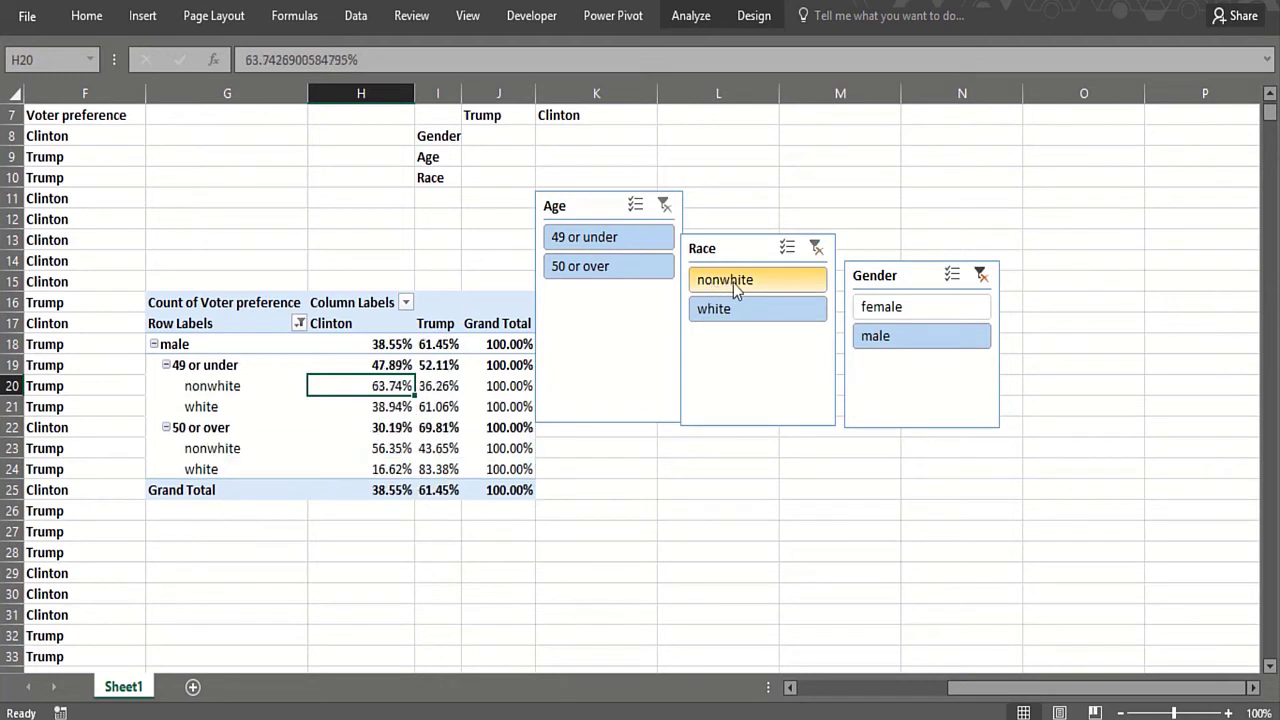
{"action": "left_click", "coordinate": [881, 310]}
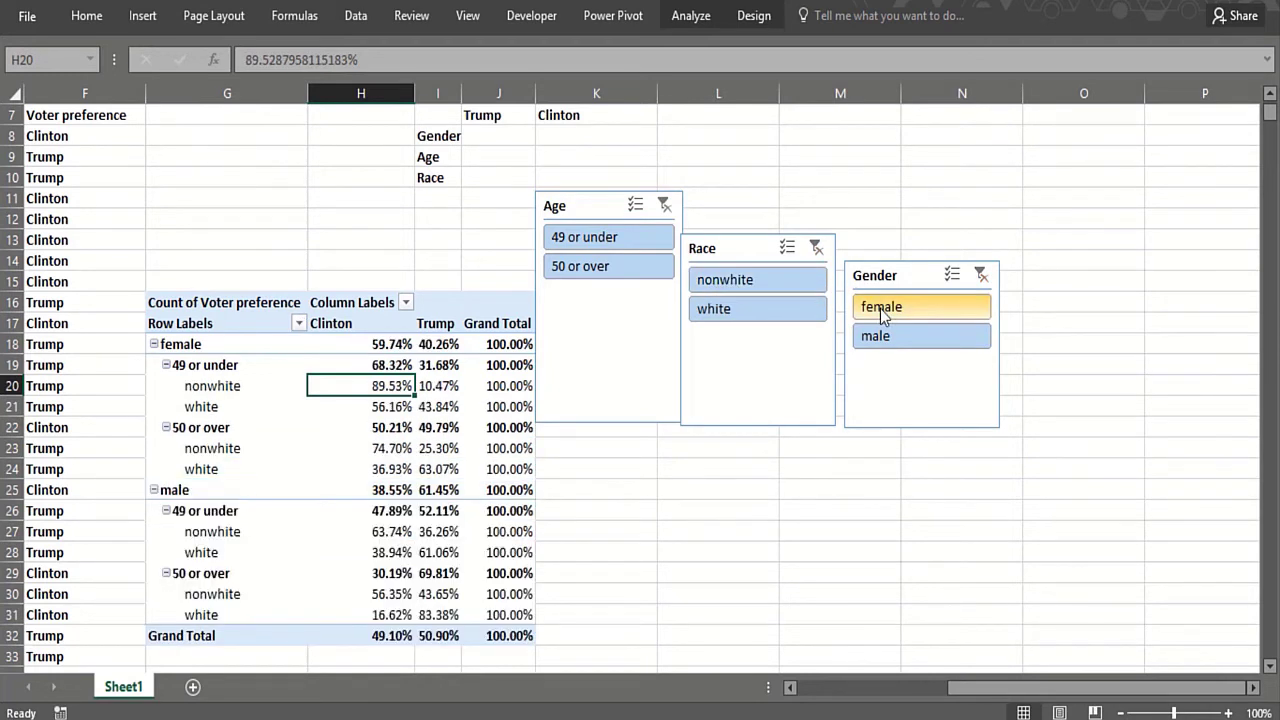
{"action": "left_click", "coordinate": [370, 428]}
{"action": "left_click", "coordinate": [143, 16]}
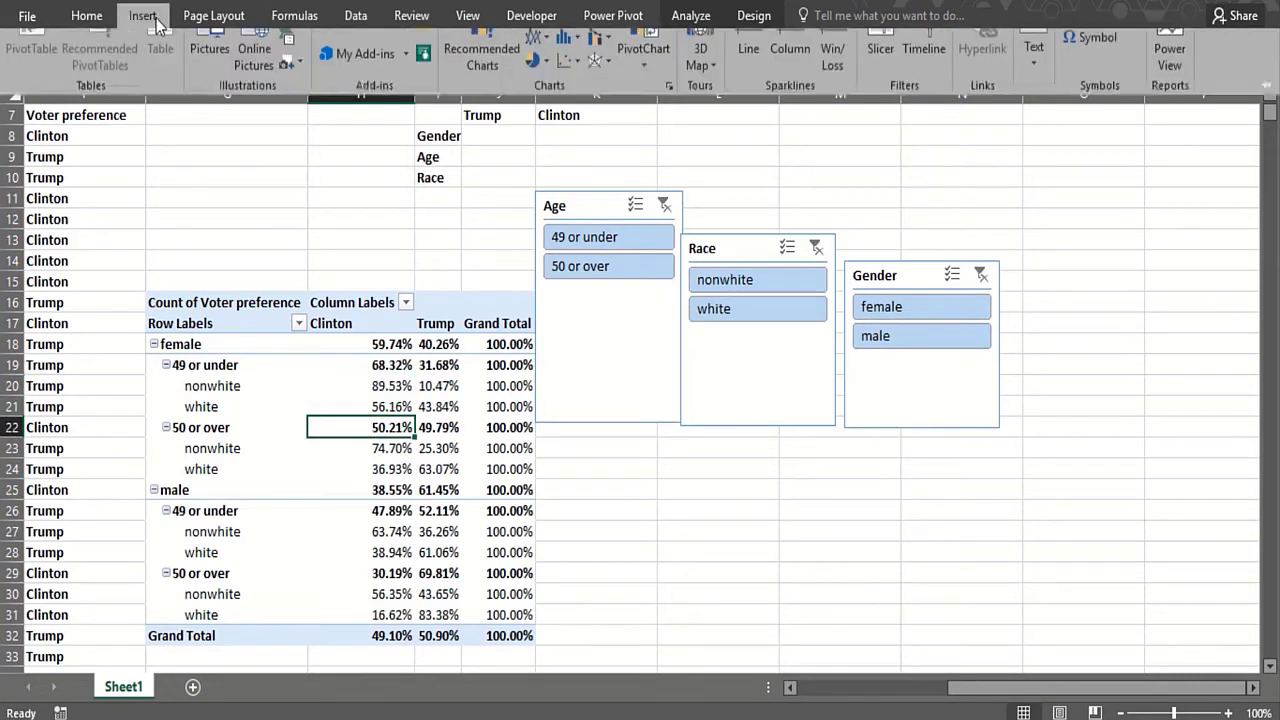
{"action": "left_click", "coordinate": [757, 86]}
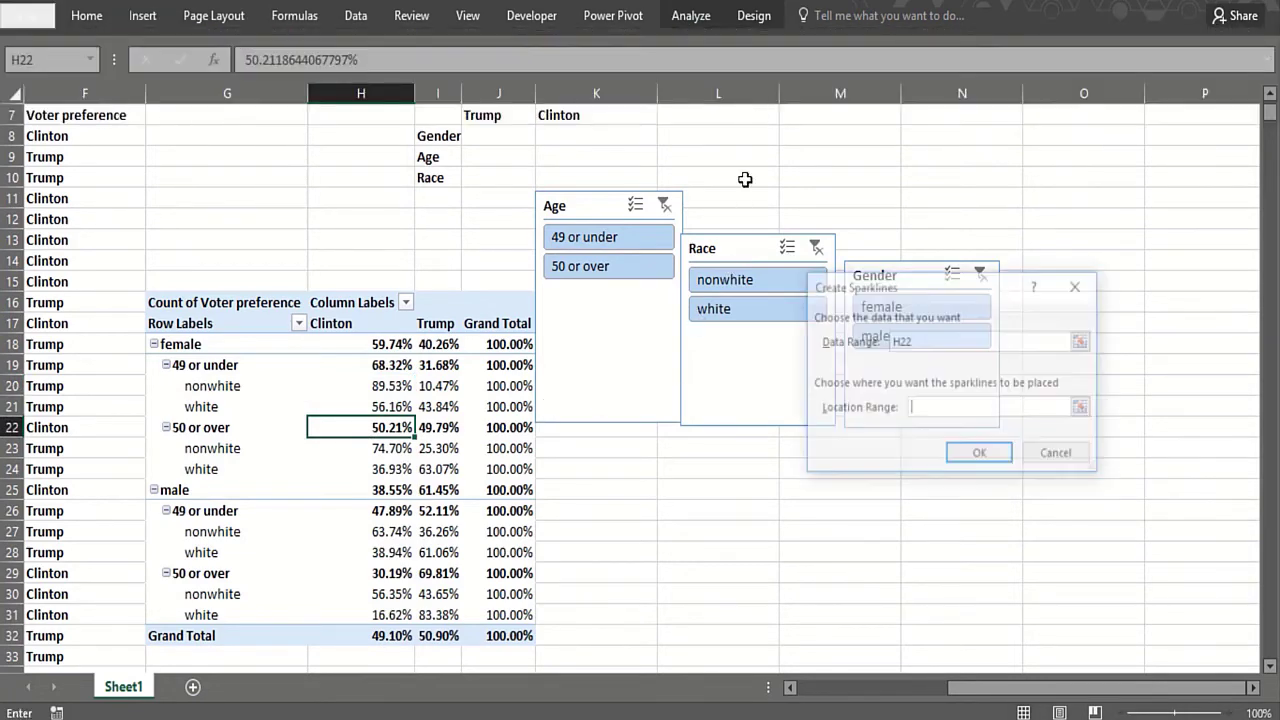
{"action": "key", "text": "Escape"}
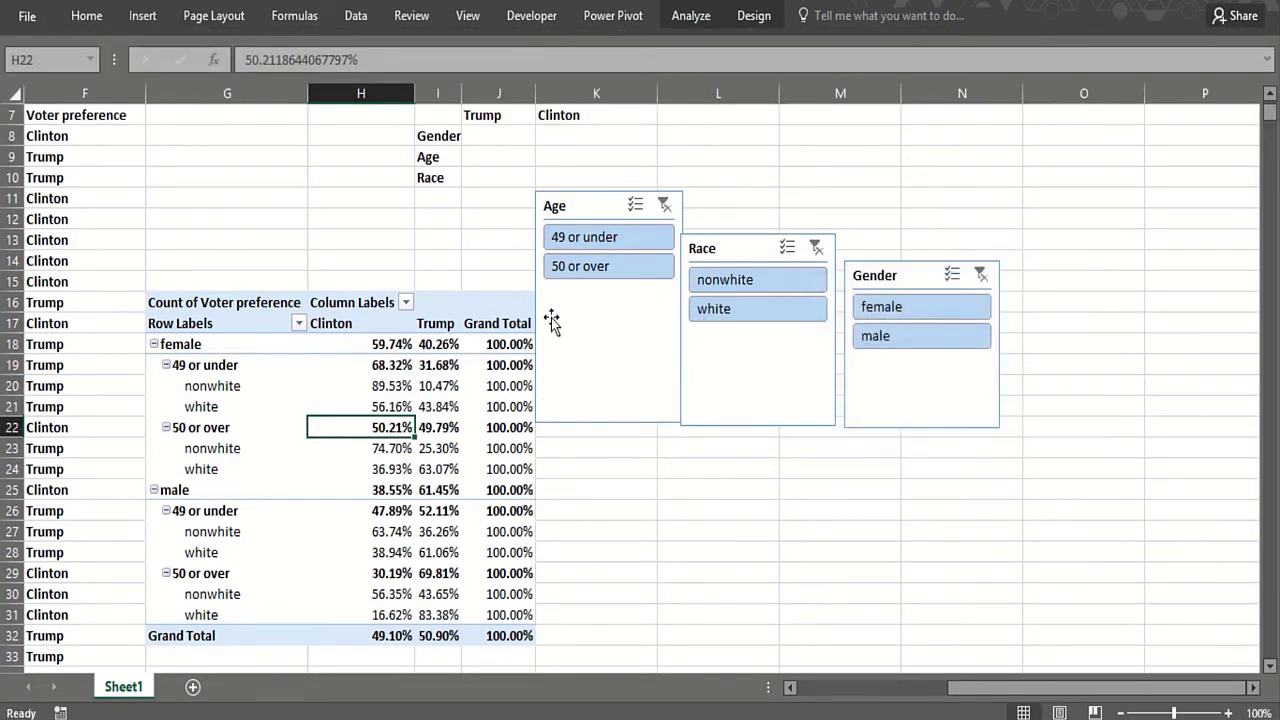
Step: Insert a Clustered Column PivotChart from the PivotTable and place it below the Race and Gender slicers
{"action": "left_click", "coordinate": [703, 18]}
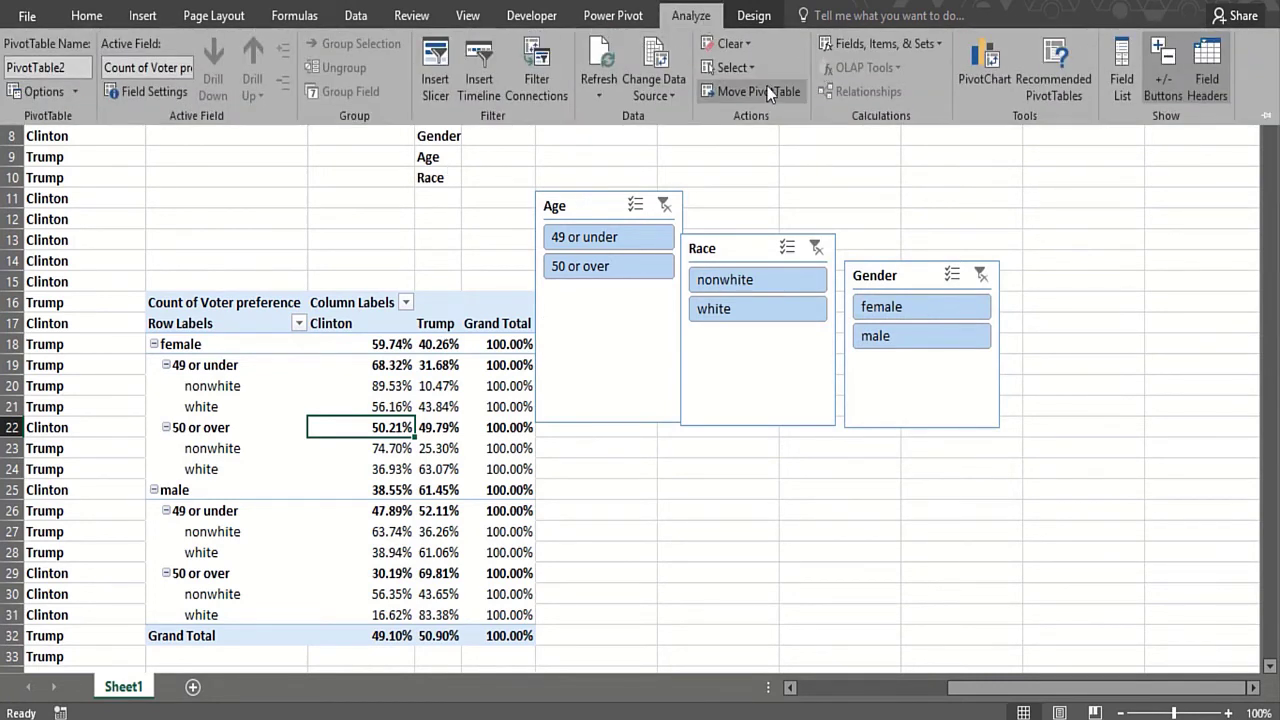
{"action": "left_click", "coordinate": [978, 82]}
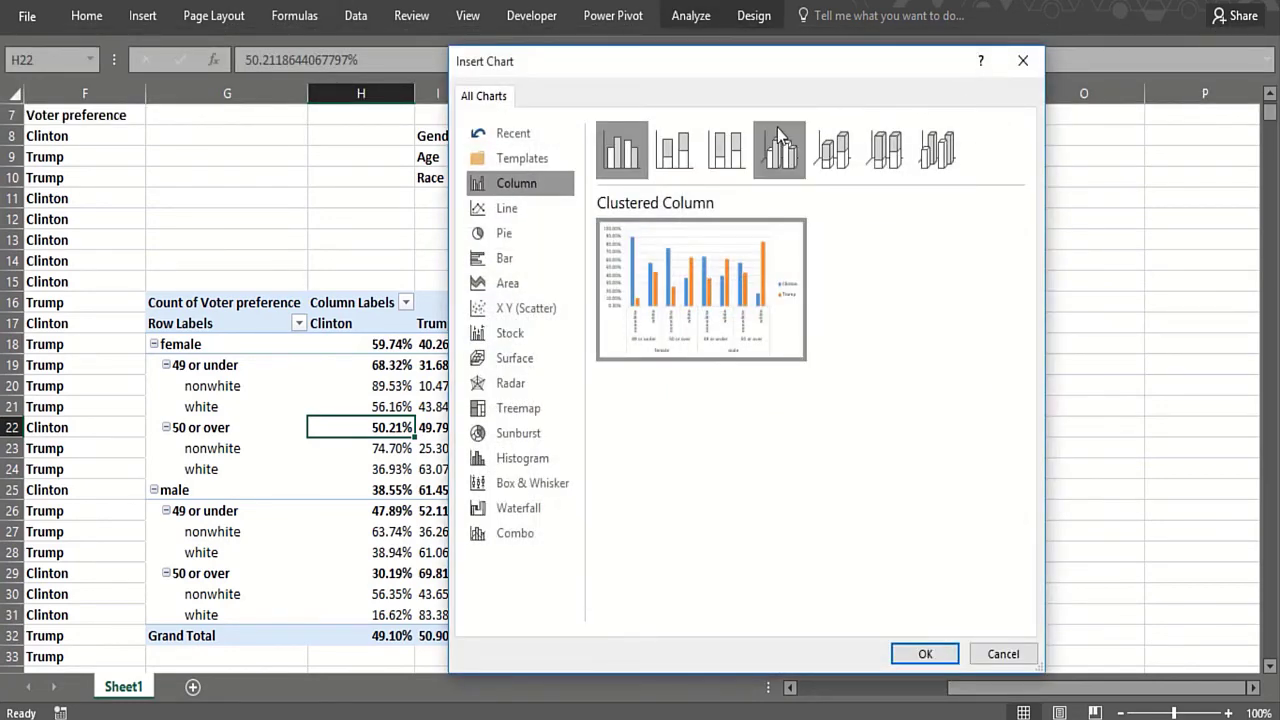
{"action": "mouse_move", "coordinate": [676, 270]}
{"action": "left_click", "coordinate": [909, 654]}
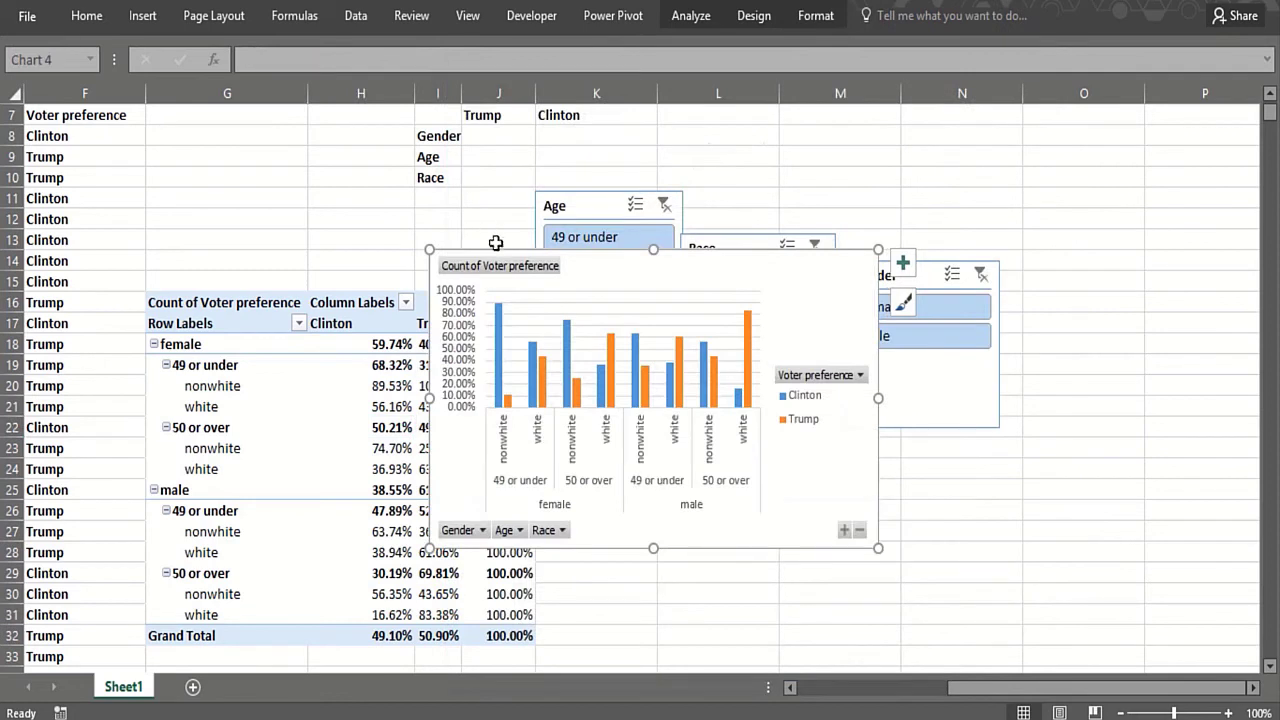
{"action": "left_click_drag", "start_coordinate": [788, 276], "coordinate": [993, 393]}
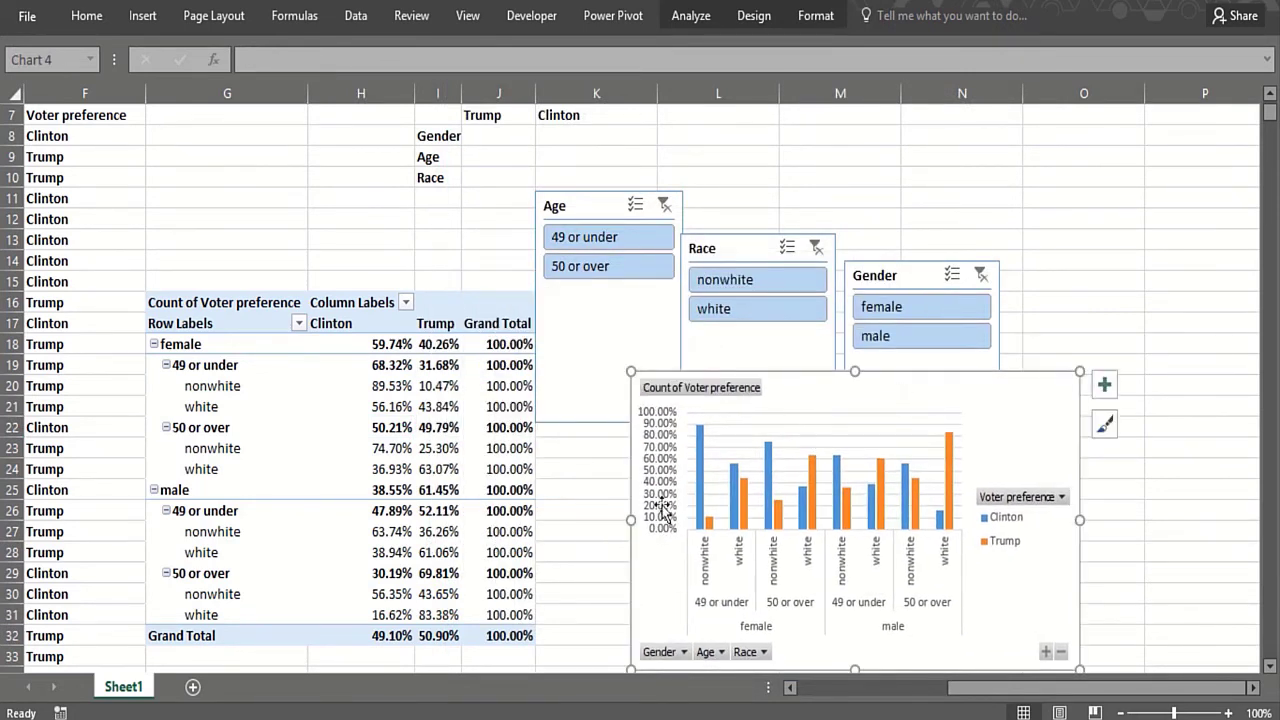
{"action": "left_click", "coordinate": [613, 558]}
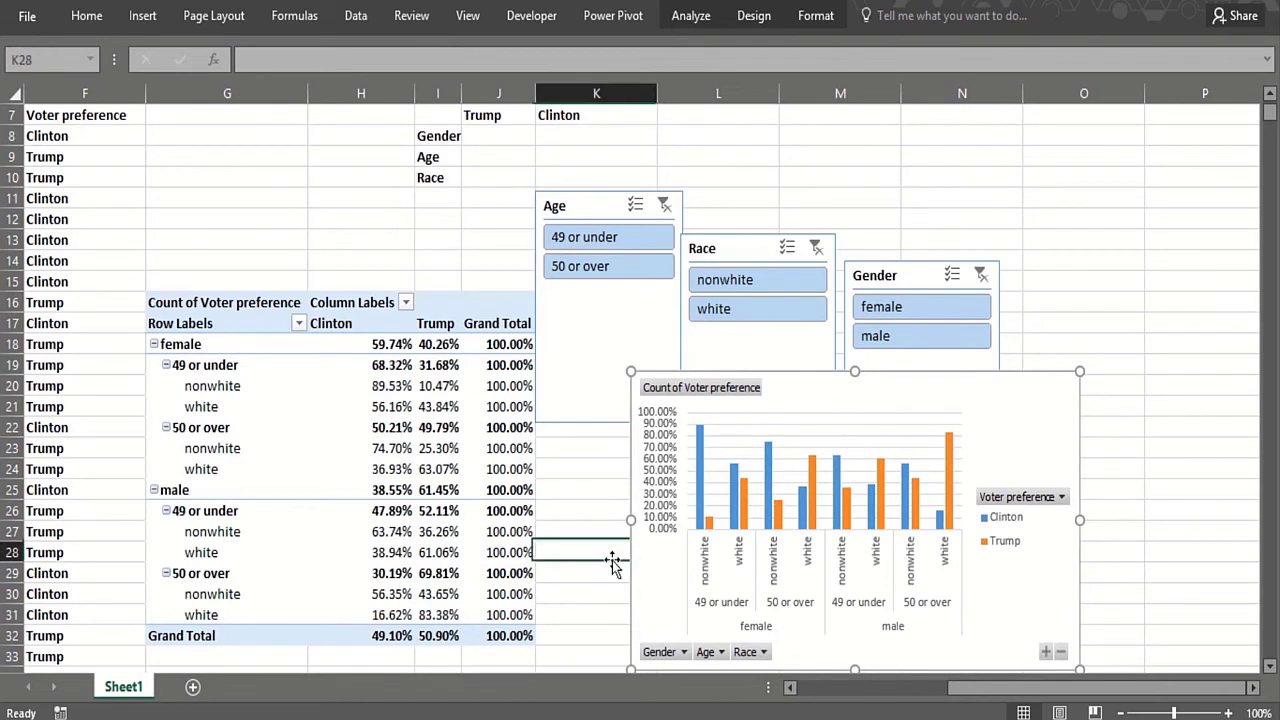
Step: Filter the PivotTable and its chart by Race, first to nonwhite and then to white
{"action": "left_click", "coordinate": [715, 281]}
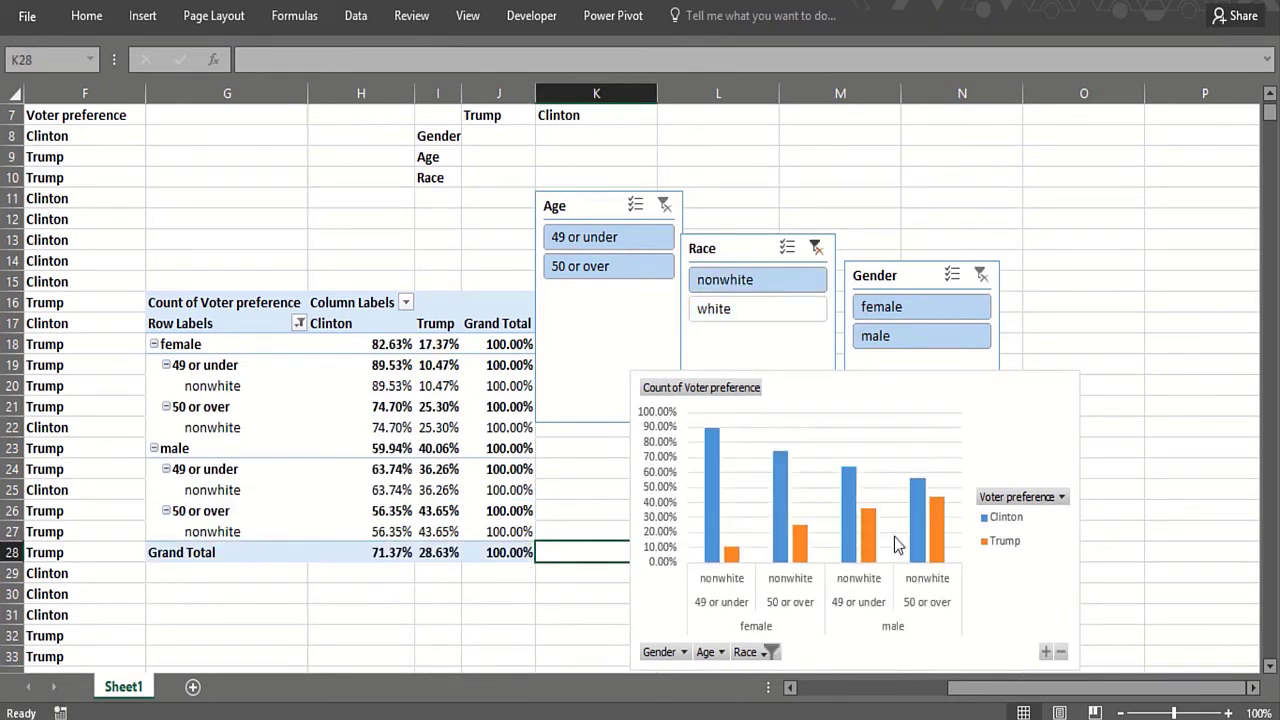
{"action": "left_click", "coordinate": [727, 312]}
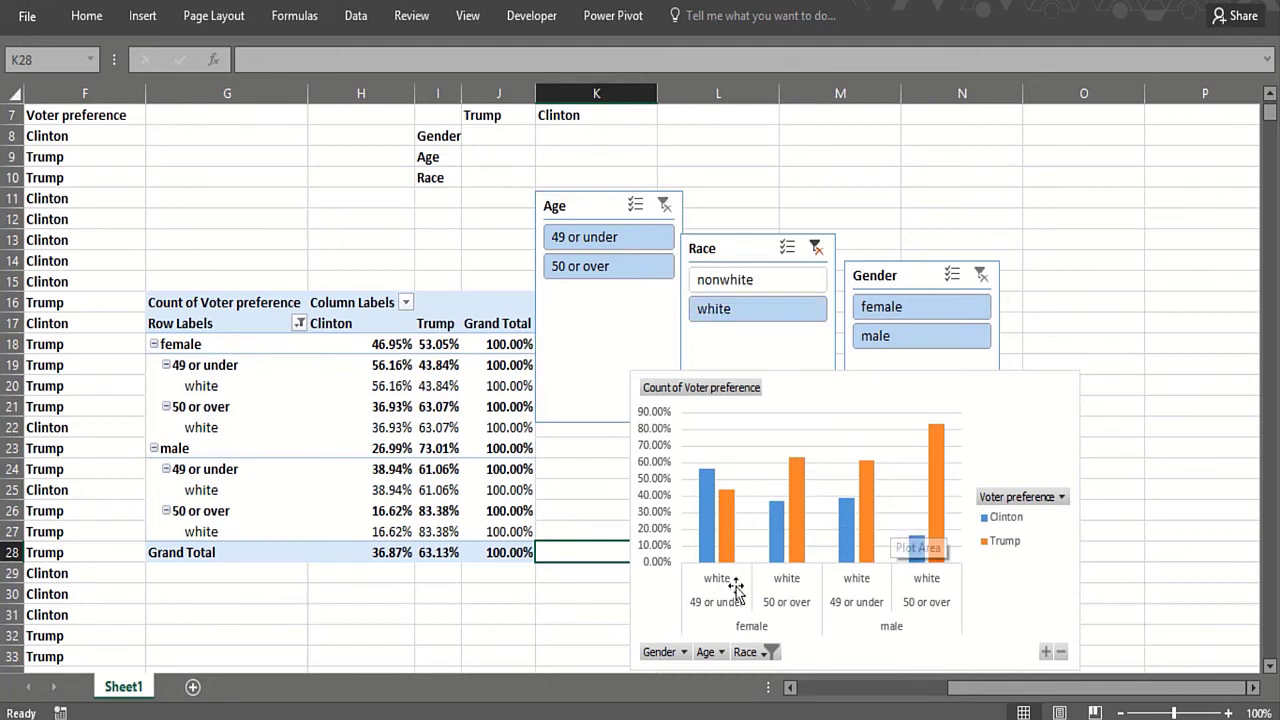
{"action": "left_click", "coordinate": [456, 617]}
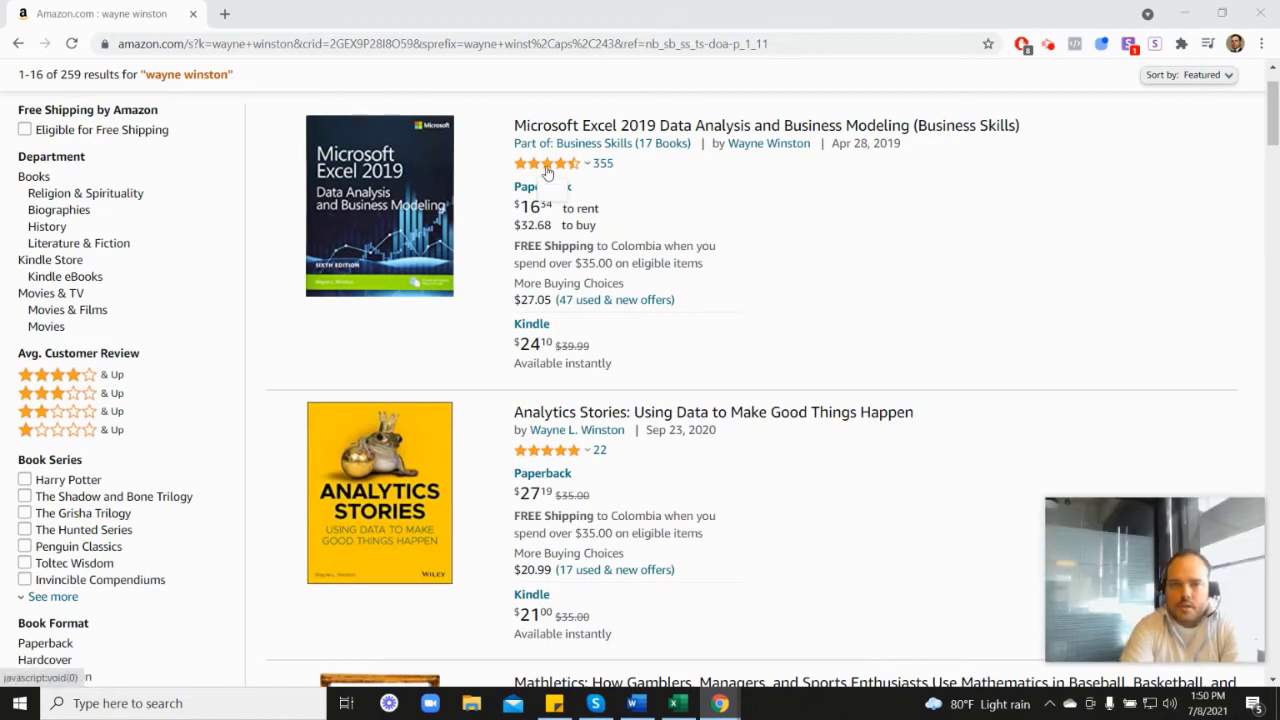
Step: In the browser's Amazon results, look through the listed Wayne Winston books on Excel and analytics
{"action": "mouse_move", "coordinate": [549, 172]}
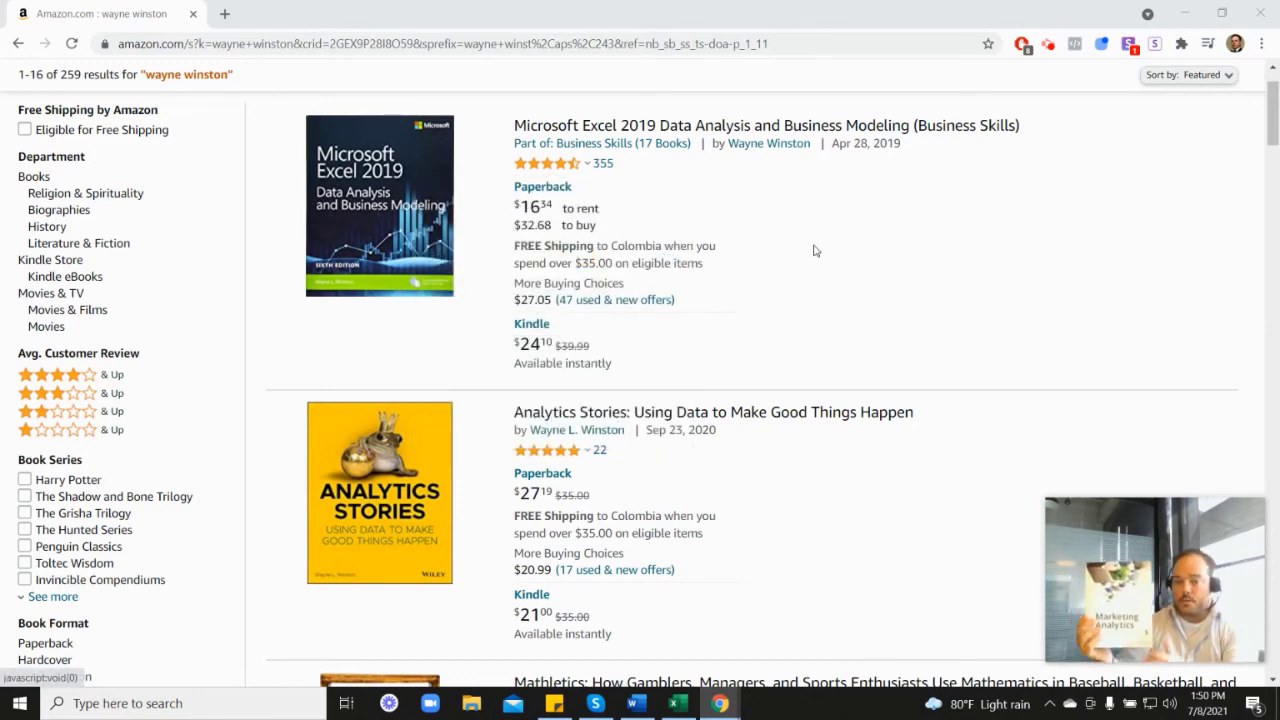
{"action": "scroll", "coordinate": [1120, 406], "scroll_direction": "down", "scroll_amount": 6}
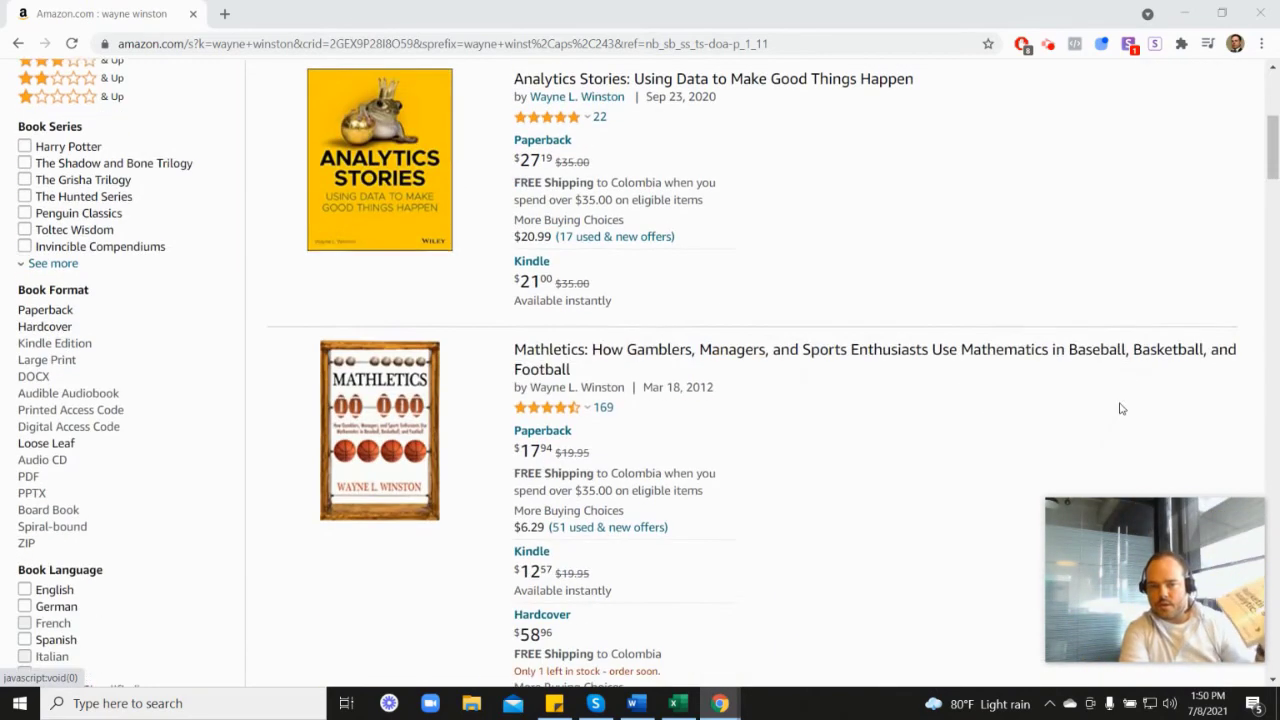
{"action": "scroll", "coordinate": [640, 493], "scroll_direction": "down", "scroll_amount": 1}
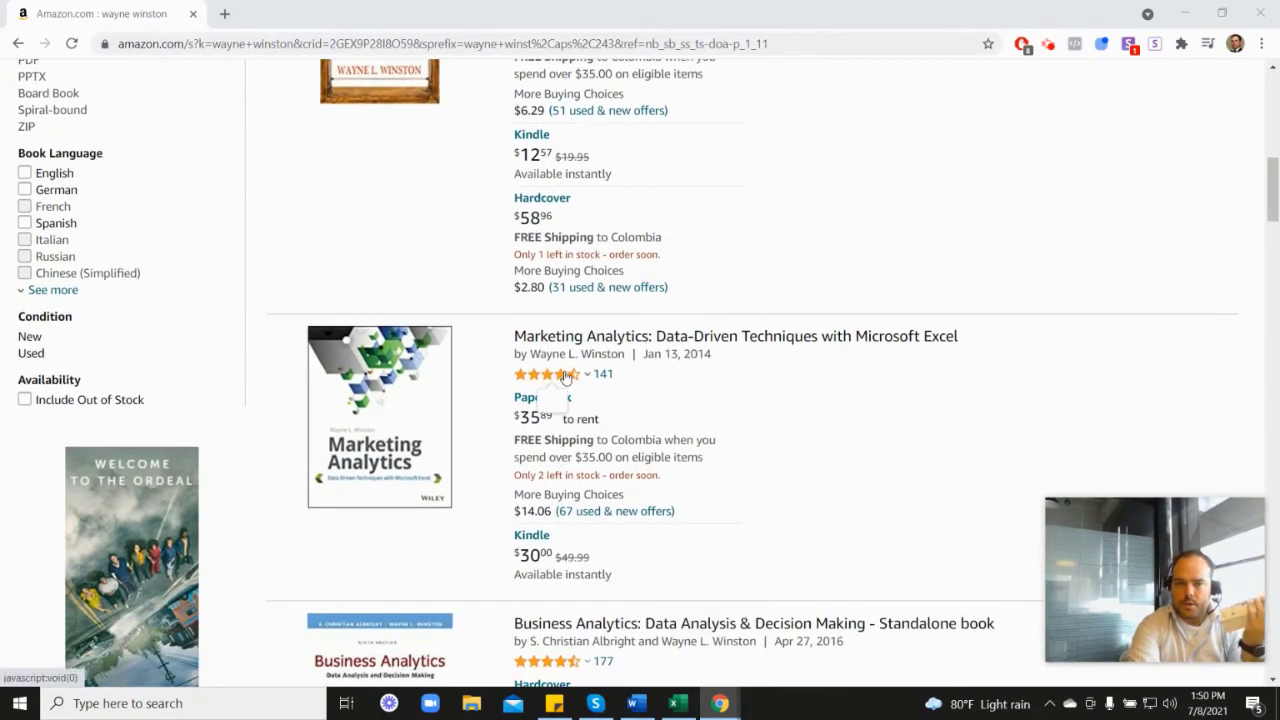
{"action": "mouse_move", "coordinate": [587, 372]}
{"action": "scroll", "coordinate": [744, 381], "scroll_direction": "up", "scroll_amount": 3}
{"action": "scroll", "coordinate": [744, 381], "scroll_direction": "up", "scroll_amount": 3}
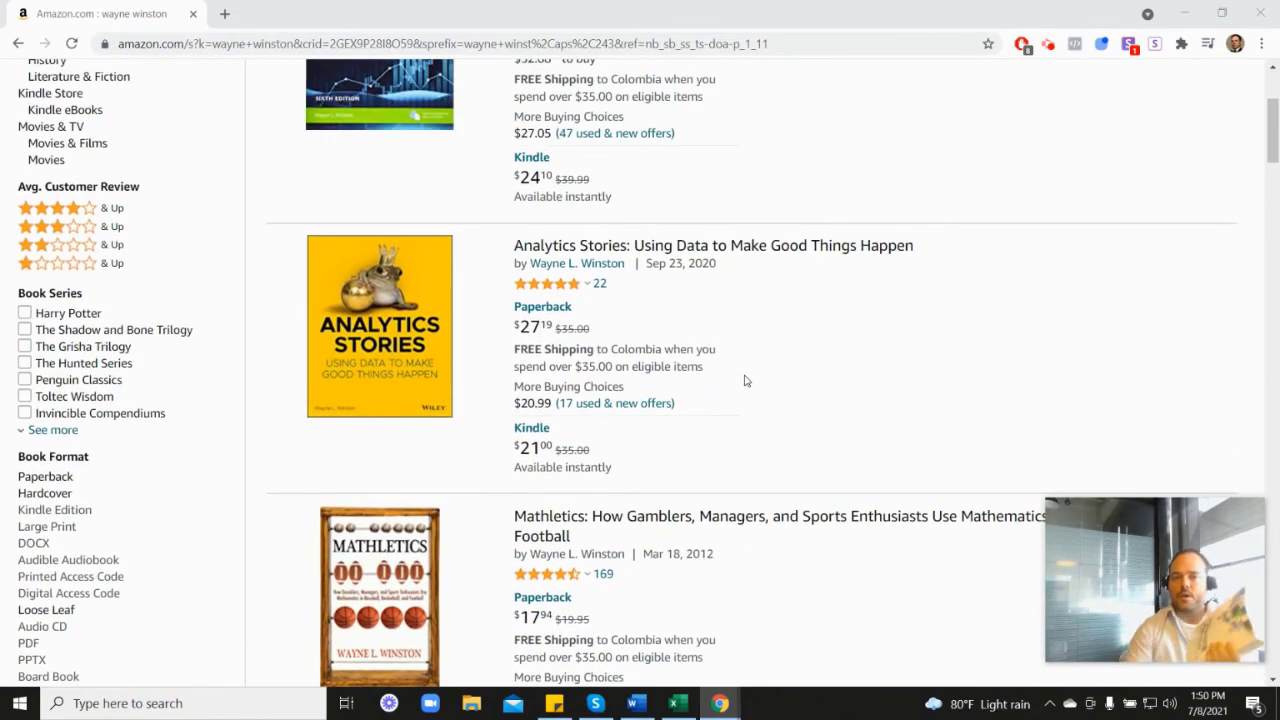